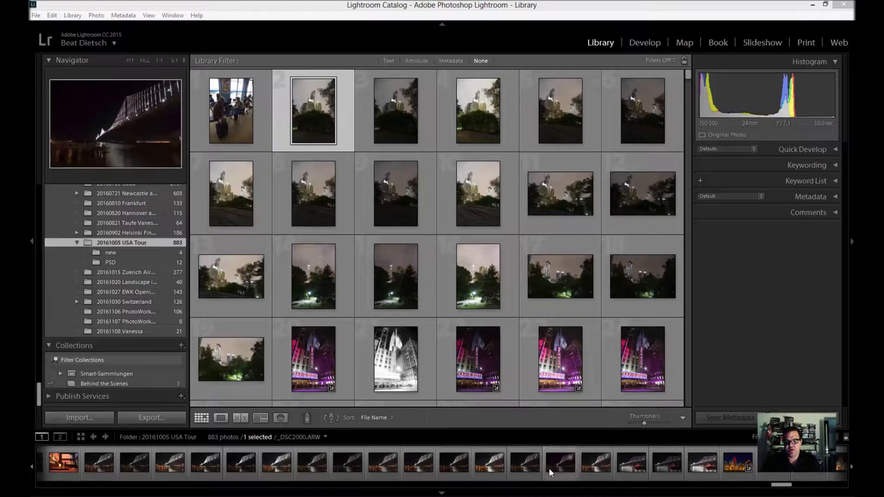
# Review the three bracketed night bridge exposures in the Develop module and select all three together.
pyautogui.click(523, 476)
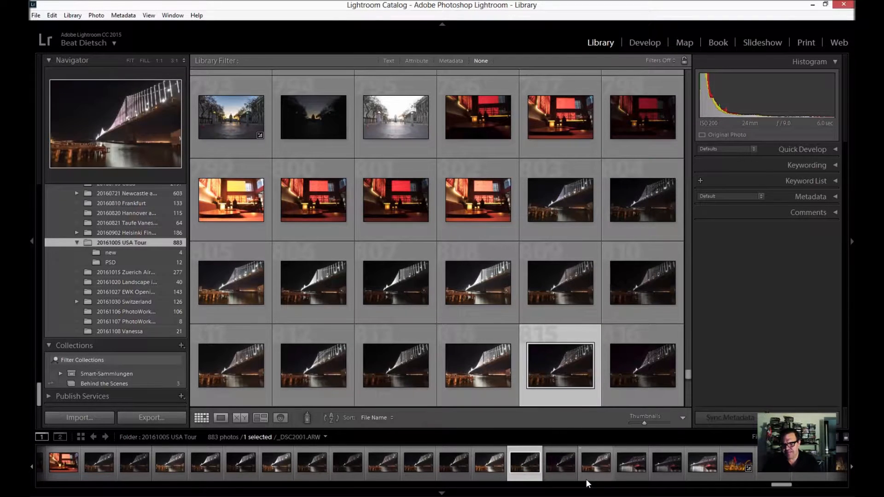
pyautogui.click(648, 45)
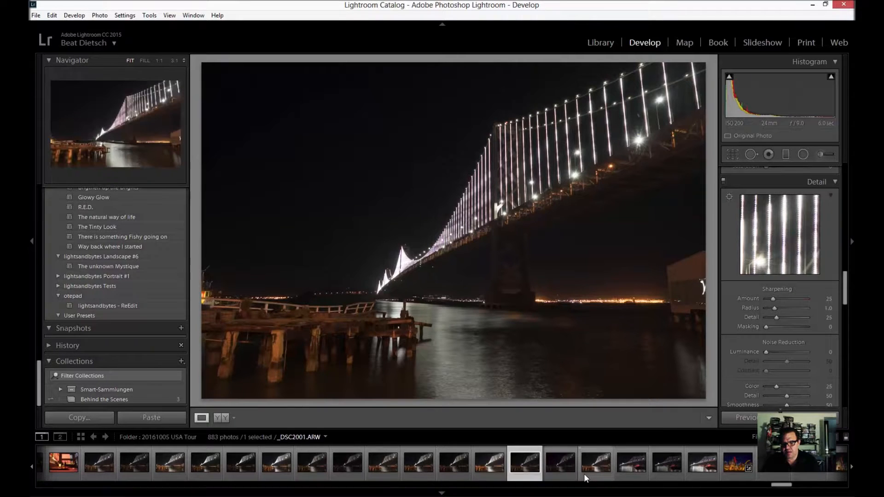
pyautogui.click(526, 479)
pyautogui.click(561, 479)
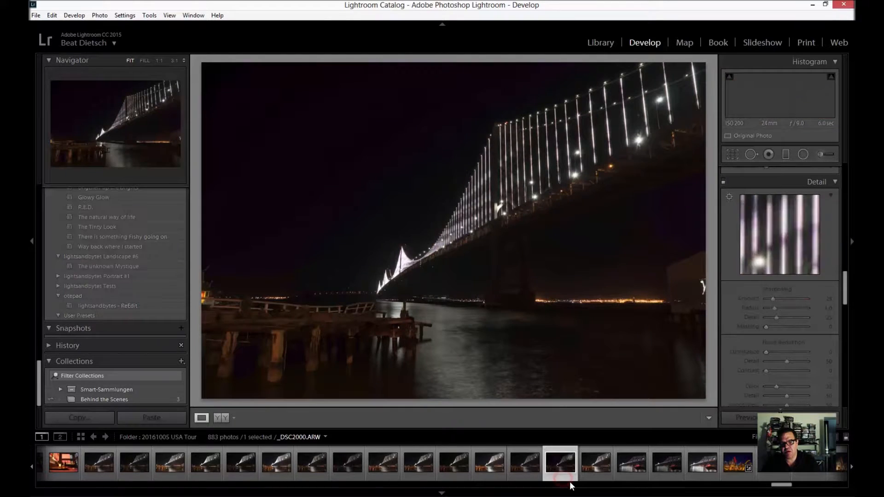
pyautogui.click(592, 478)
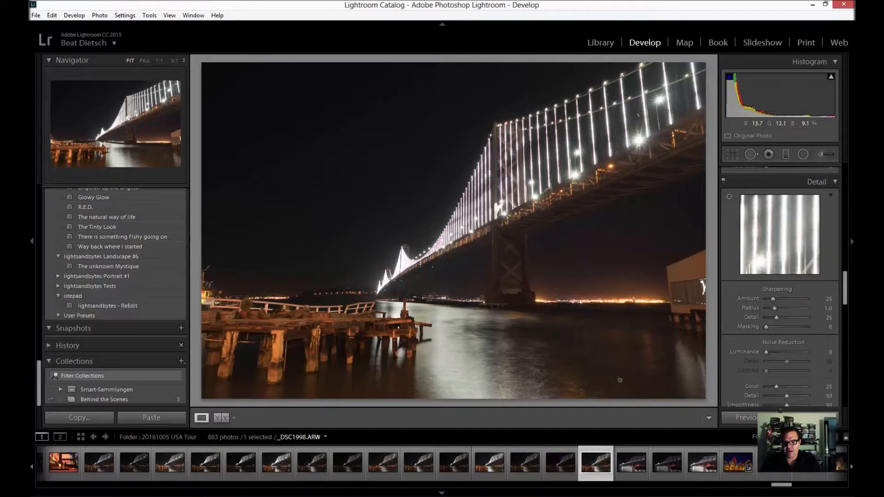
pyautogui.click(524, 476)
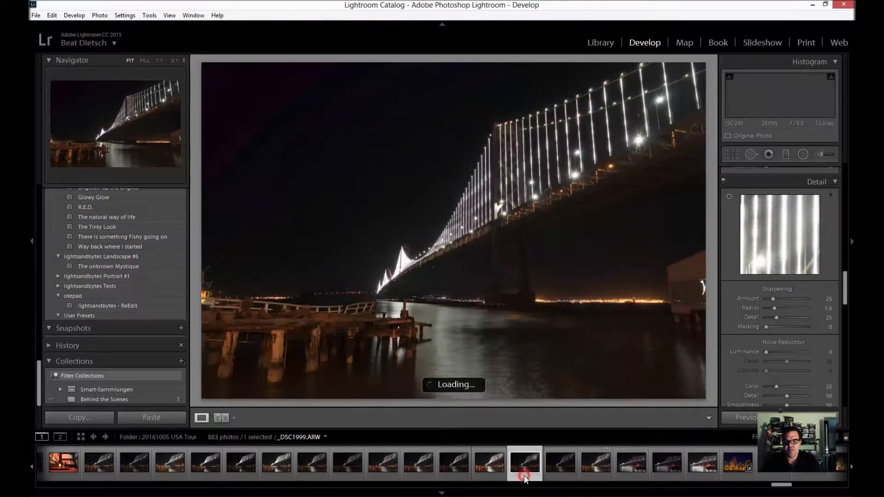
pyautogui.keyDown('shift'); pyautogui.click(590, 474); pyautogui.keyUp('shift')
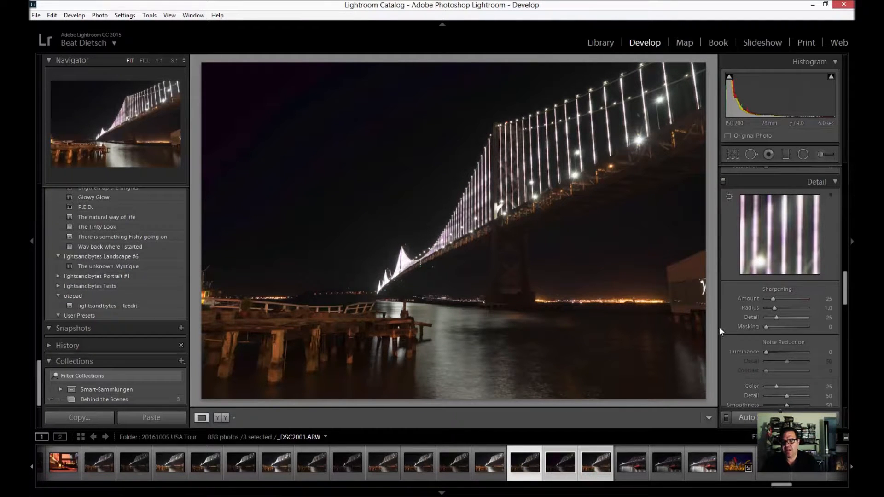
# Try the Daylight, Cloudy and Shade white balance presets on the selected bridge photos.
pyautogui.scroll(10, 804, 256)
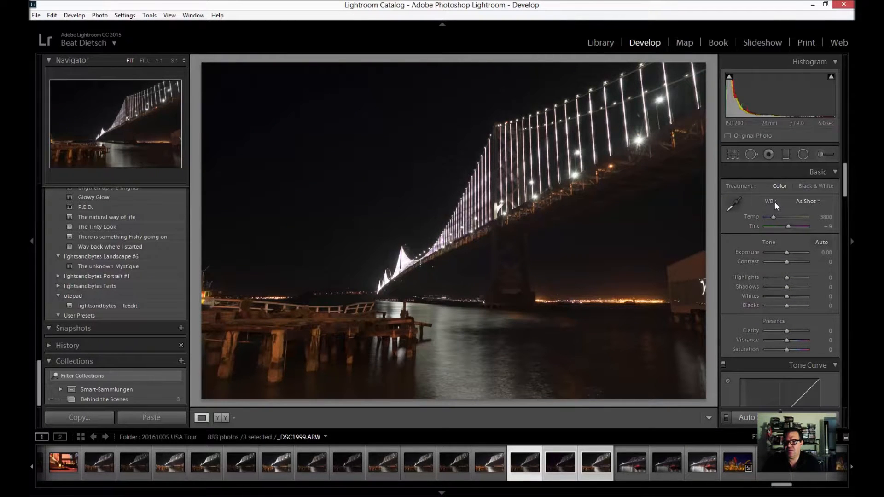
pyautogui.click(806, 202)
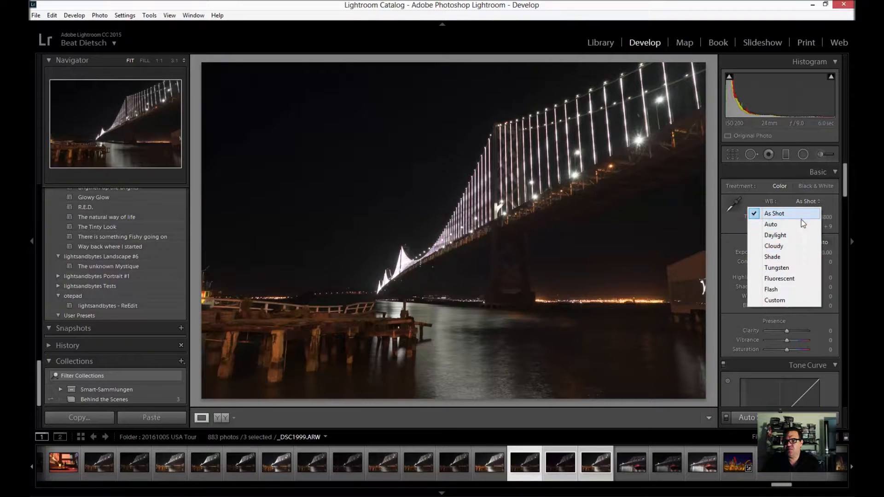
pyautogui.click(794, 236)
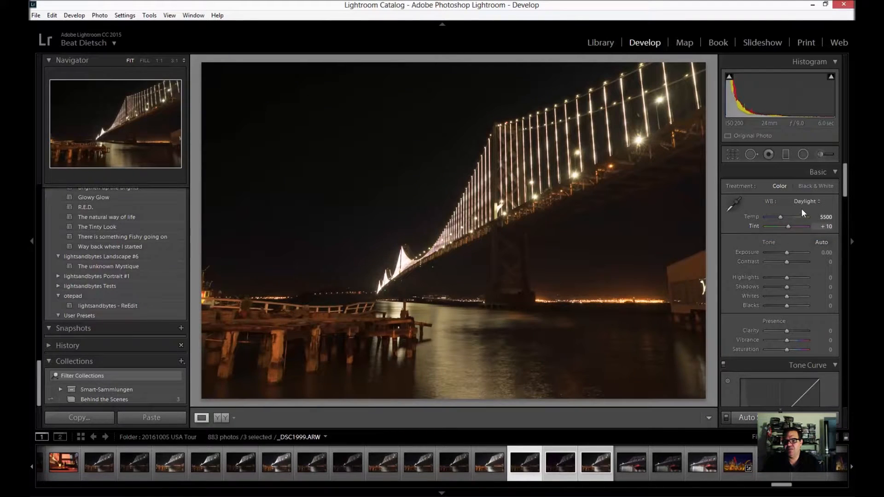
pyautogui.click(806, 203)
pyautogui.click(782, 243)
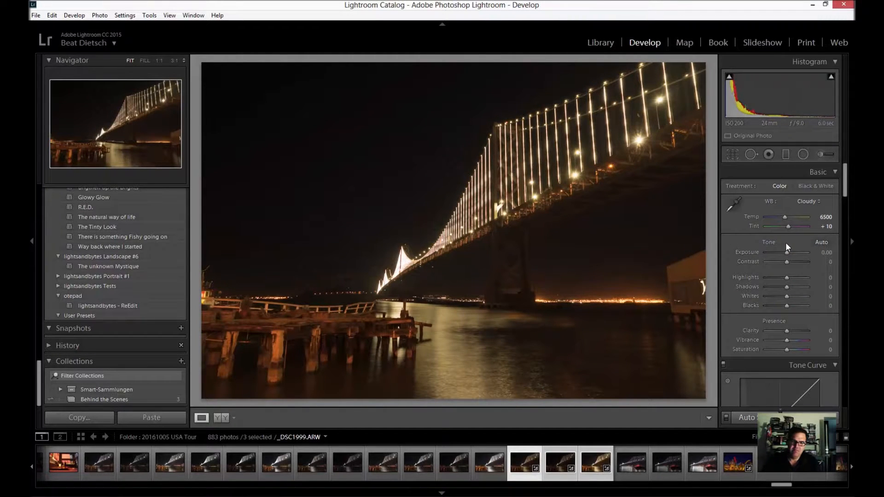
pyautogui.click(806, 201)
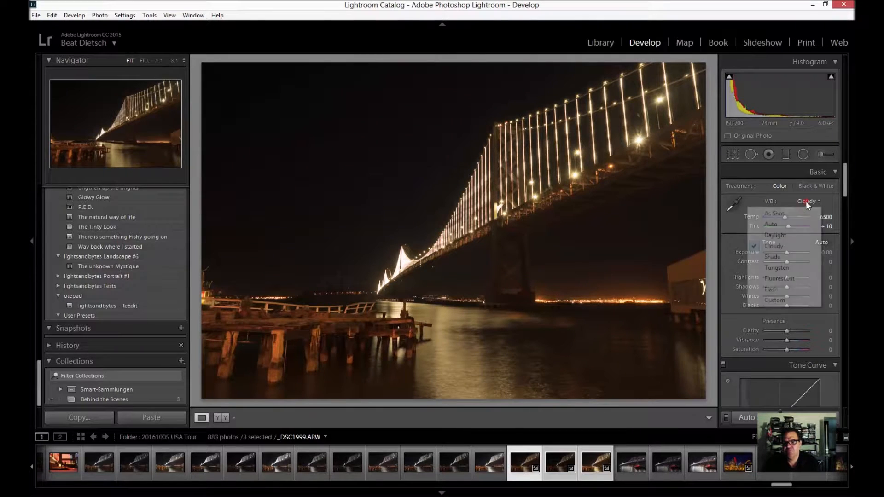
pyautogui.click(785, 258)
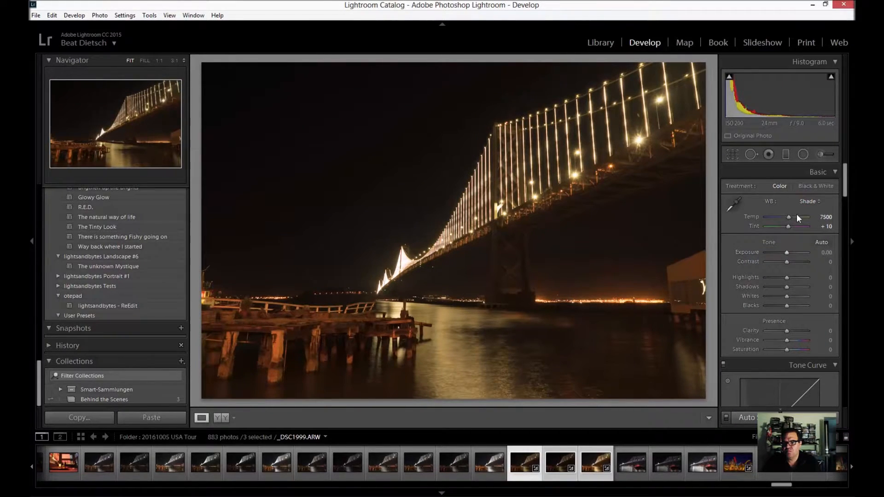
# Compare the Tungsten and Fluorescent white balances on the three bridge photos and settle on Tungsten.
pyautogui.click(805, 203)
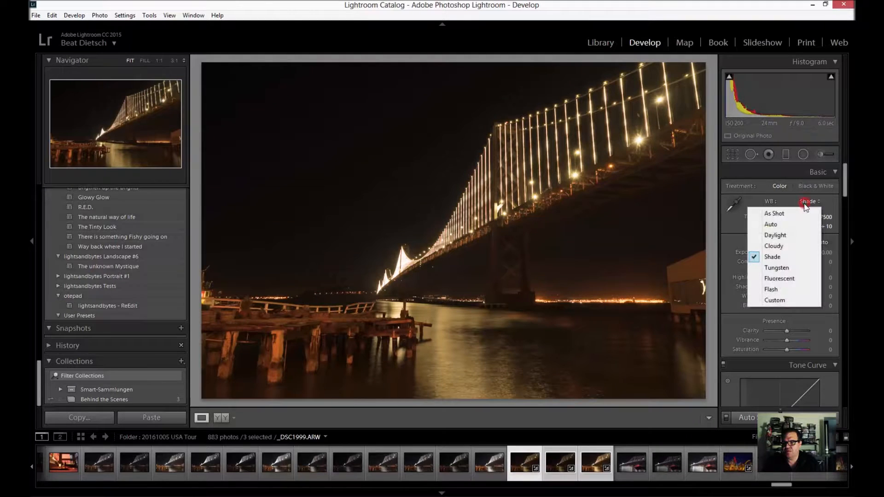
pyautogui.click(778, 268)
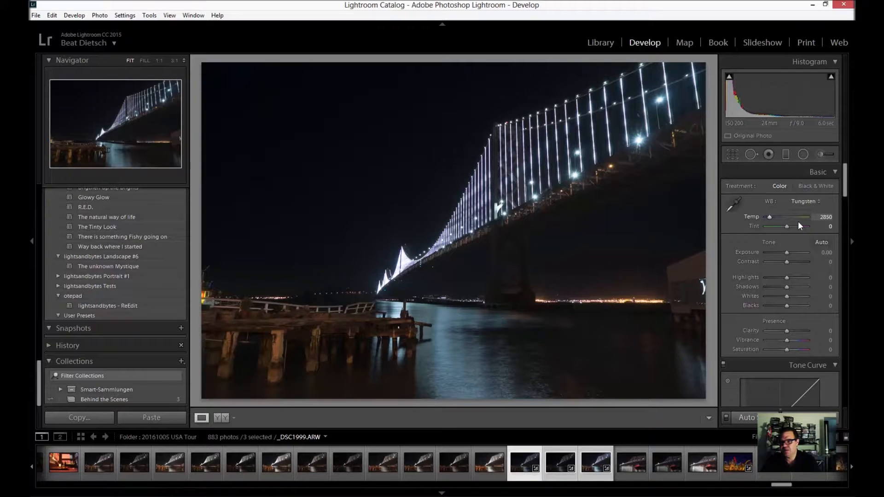
pyautogui.click(801, 201)
pyautogui.click(793, 278)
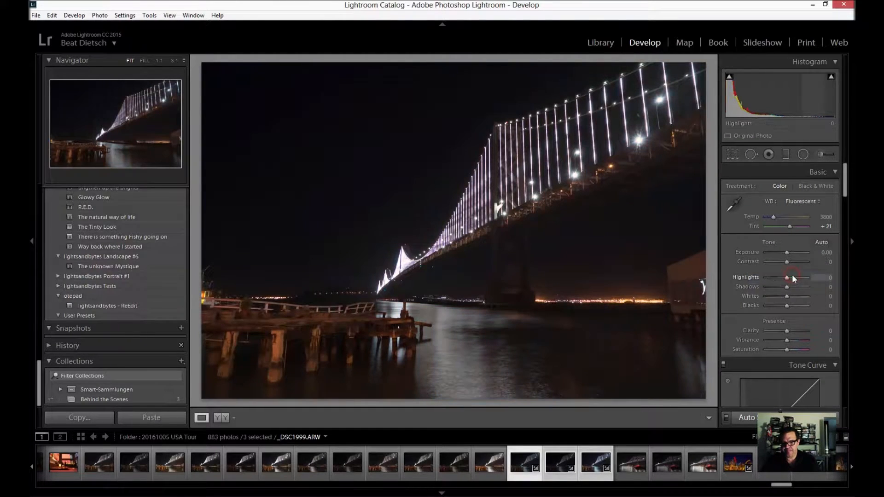
pyautogui.click(801, 201)
pyautogui.click(792, 267)
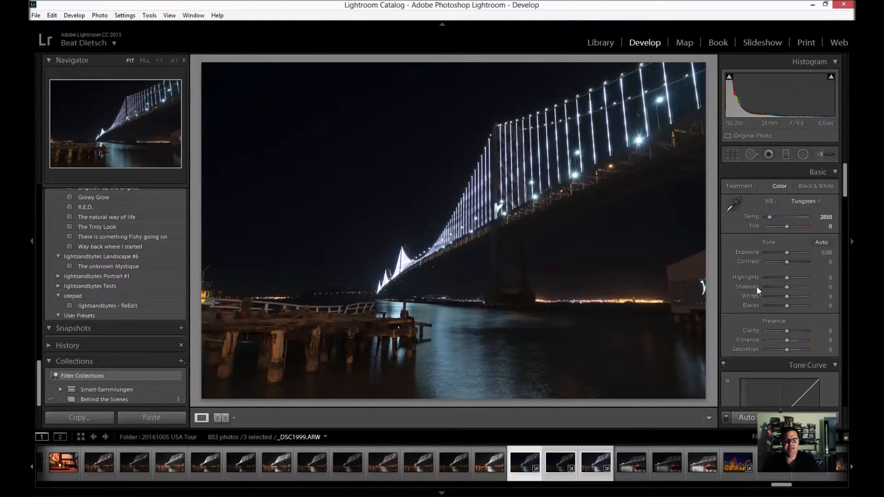
pyautogui.rightClick(525, 458)
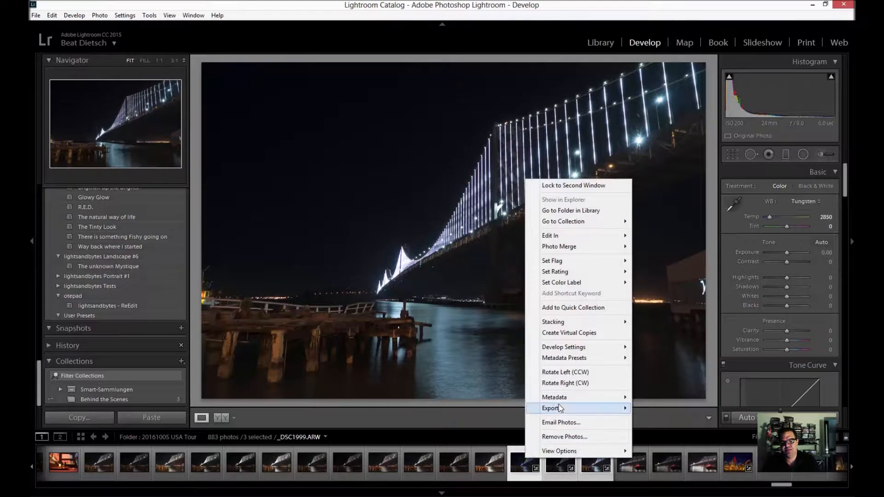
pyautogui.moveTo(558, 407)
pyautogui.click(583, 2)
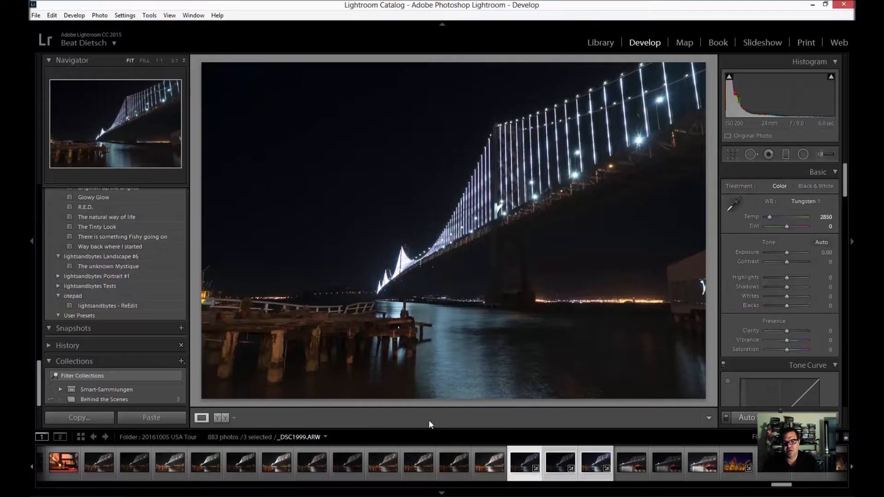
# Export the three selected photos to V:\_Processing as JPEGs at quality 100, AdobeRGB (1998) color space and 600 pixels per inch.
pyautogui.rightClick(524, 463)
pyautogui.click(559, 407)
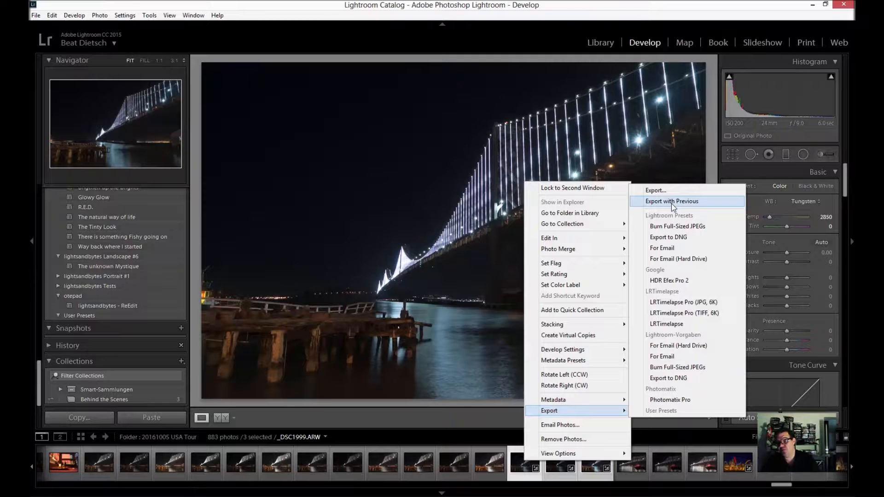
pyautogui.click(661, 191)
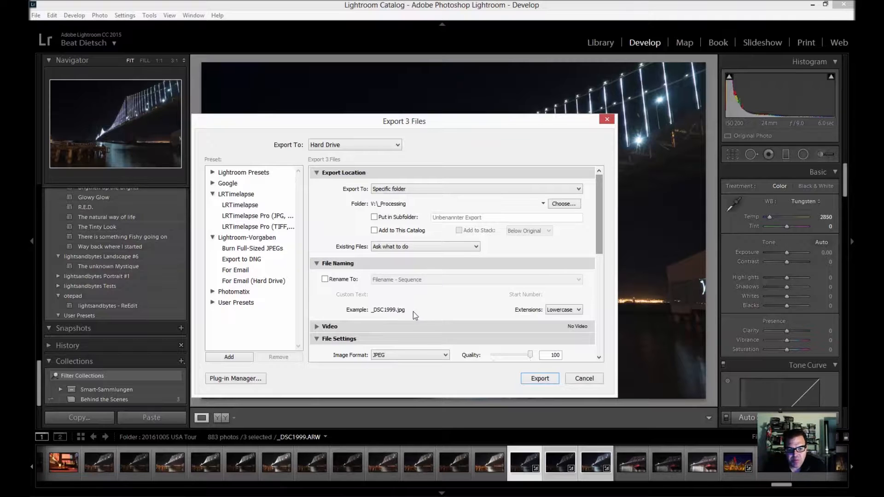
pyautogui.moveTo(599, 251); pyautogui.dragTo(606, 288)
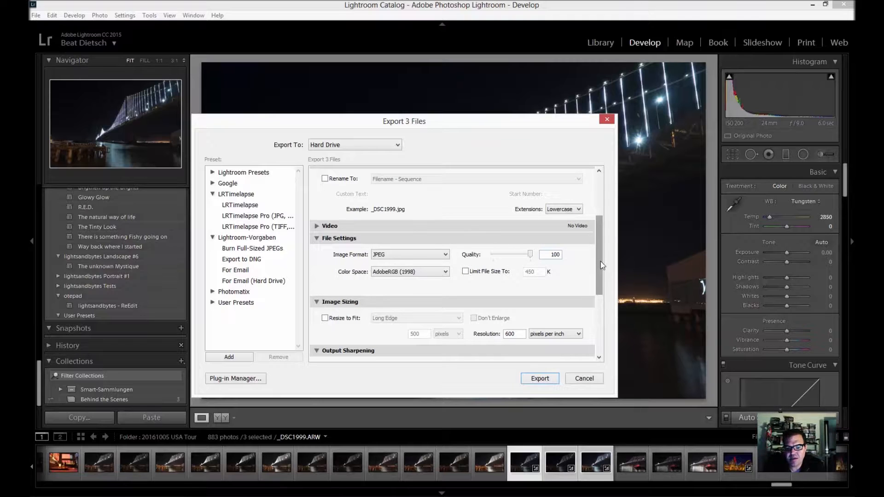
pyautogui.click(544, 378)
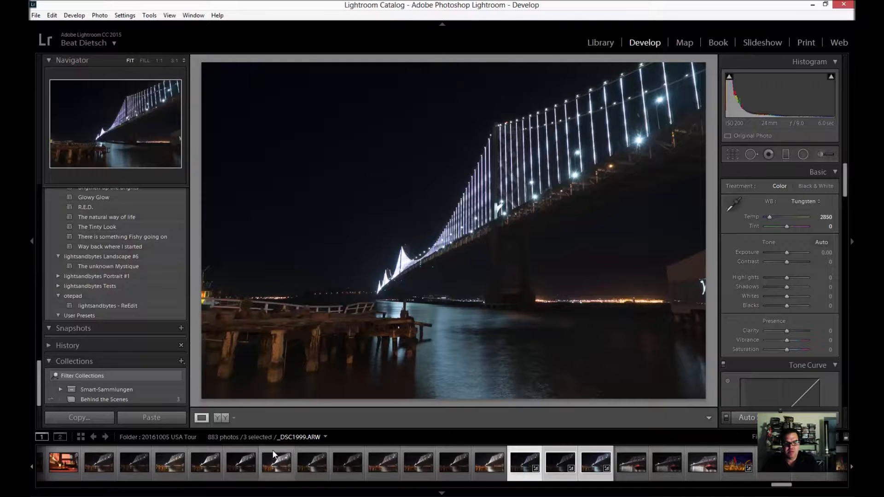
# Switch to Photomatix Pro and open the _Processing folder on drive V: in a file manager window over it.
pyautogui.hotkey('ctrl', 'h')
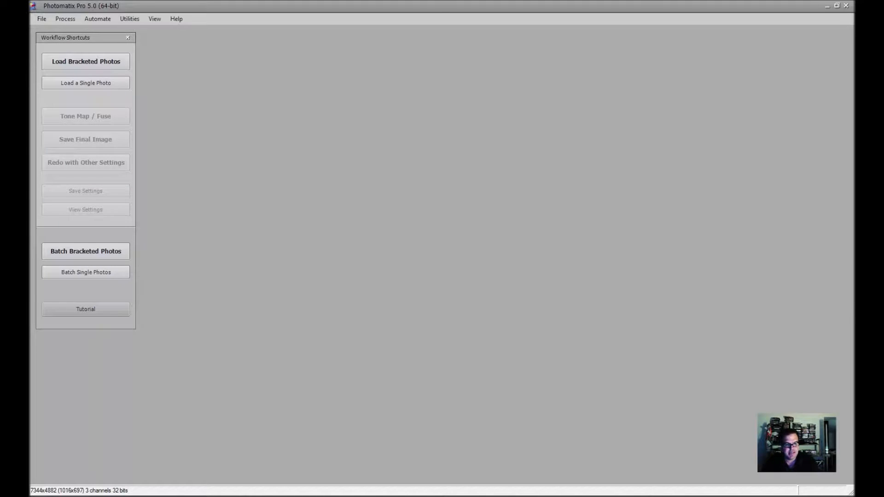
pyautogui.press('super+e')
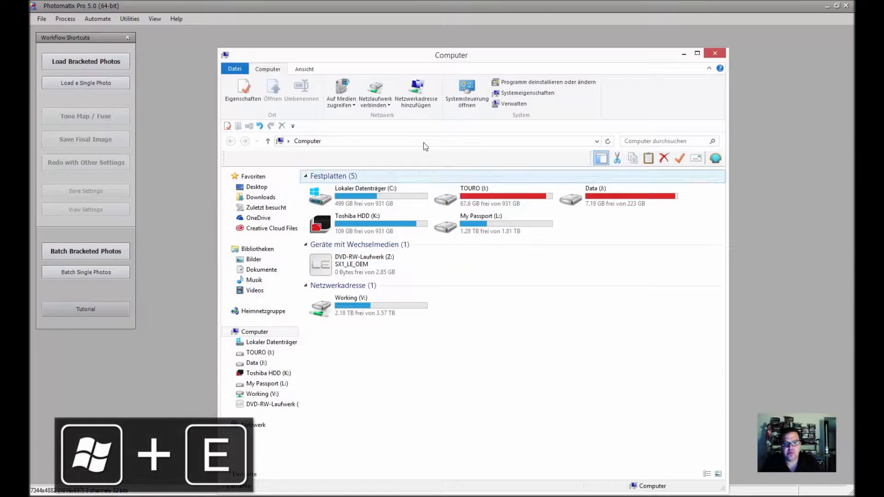
pyautogui.doubleClick(367, 283)
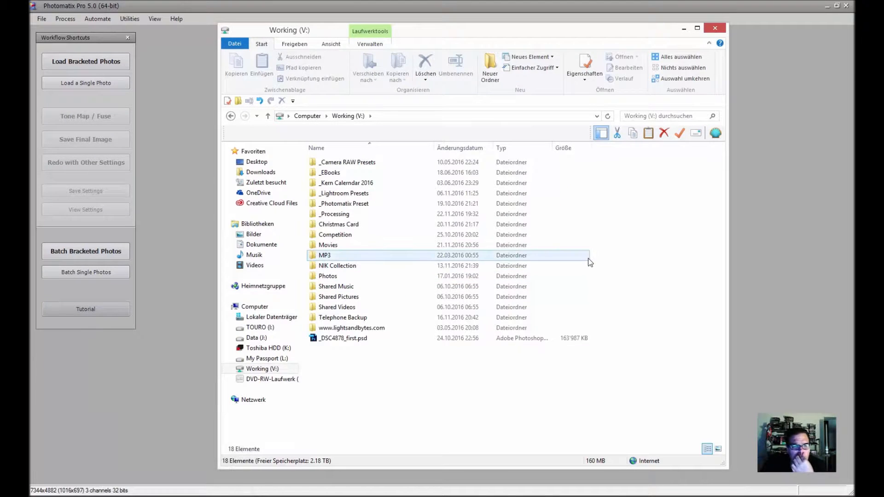
pyautogui.click(337, 216)
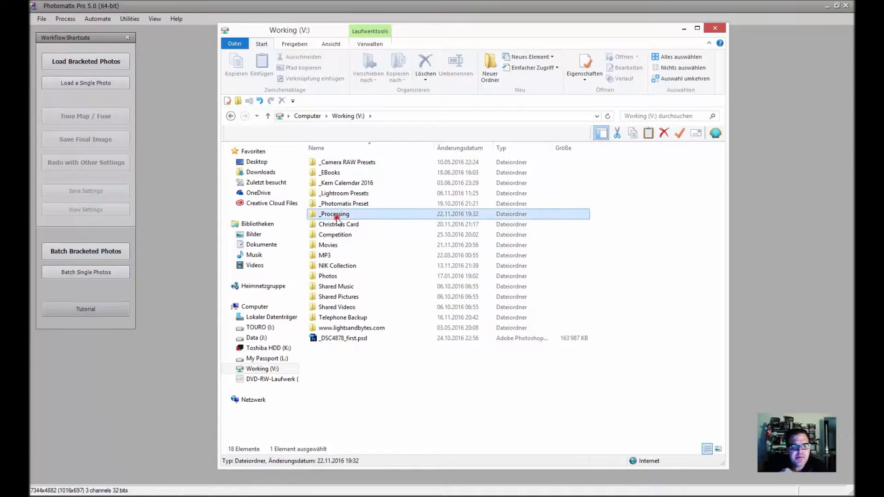
pyautogui.doubleClick(337, 215)
# Load _DSC1999.jpg, _DSC2000.jpg and _DSC2001.jpg from the folder into Photomatix Pro as bracketed photos for HDR merging.
pyautogui.moveTo(724, 214); pyautogui.dragTo(725, 238)
pyautogui.click(630, 307)
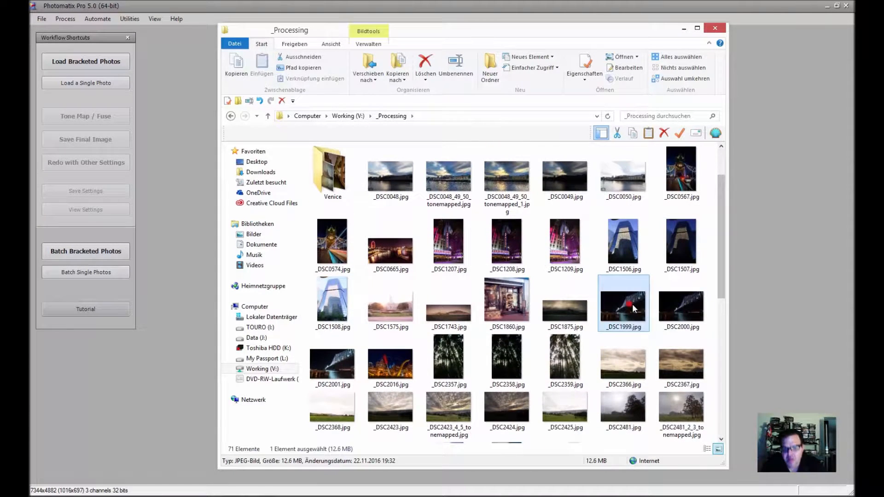
pyautogui.keyDown('shift'); pyautogui.click(332, 364); pyautogui.keyUp('shift')
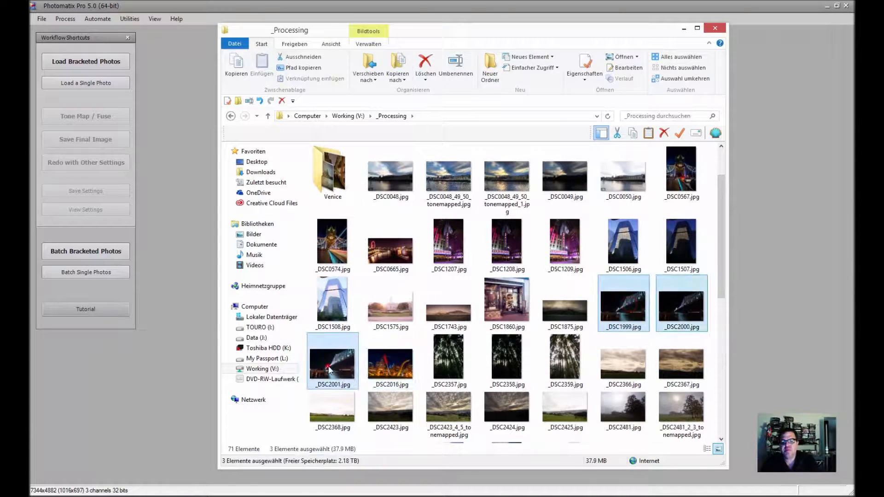
pyautogui.click(619, 300)
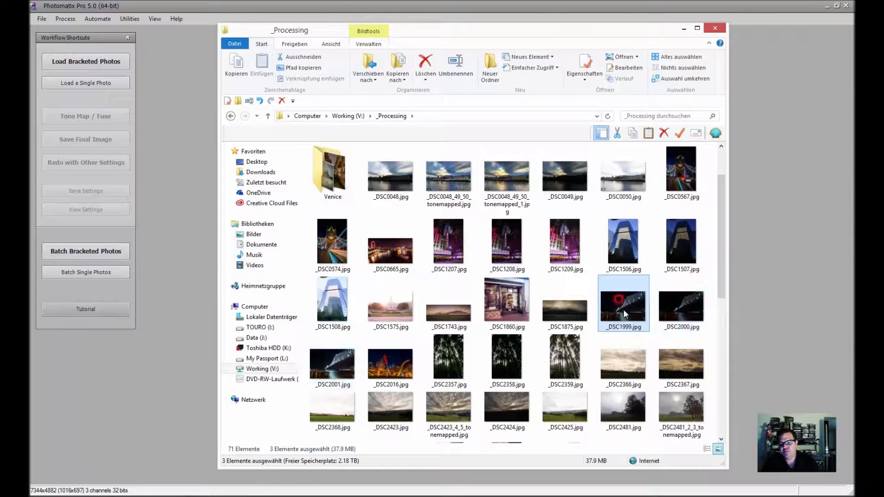
pyautogui.keyDown('shift'); pyautogui.click(335, 362); pyautogui.keyUp('shift')
pyautogui.moveTo(337, 361); pyautogui.dragTo(769, 283)
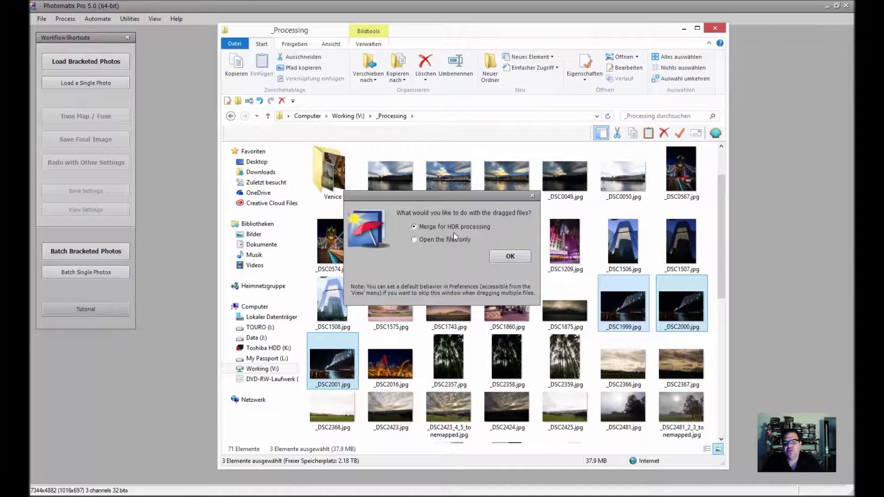
pyautogui.click(510, 255)
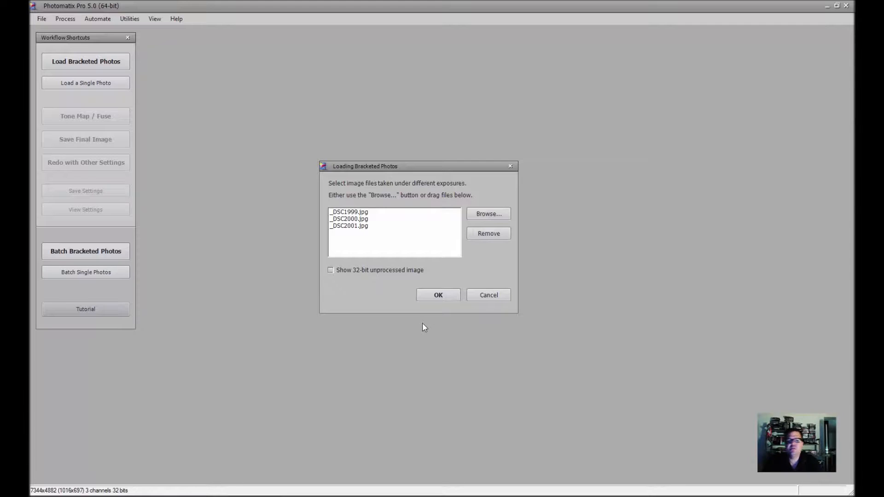
pyautogui.click(441, 296)
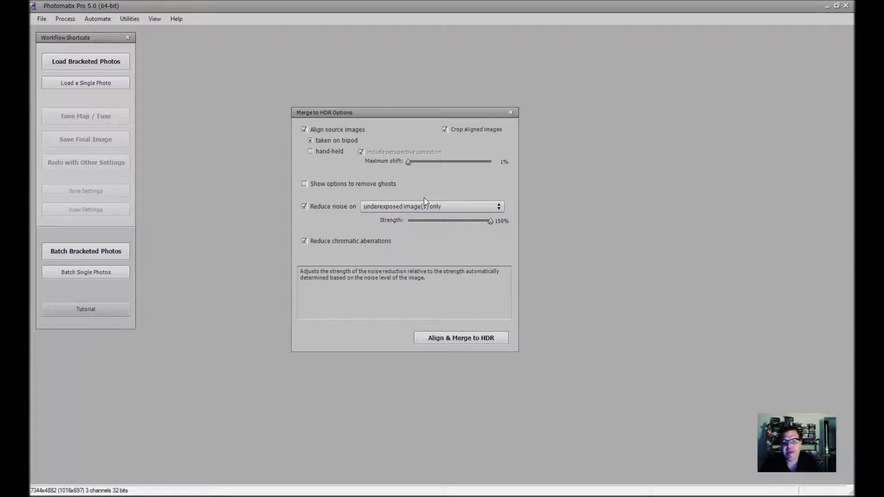
# Align and merge the tripod shots to HDR, reducing chromatic aberrations and noise on underexposed images only at 150% strength.
pyautogui.moveTo(398, 112); pyautogui.dragTo(482, 96)
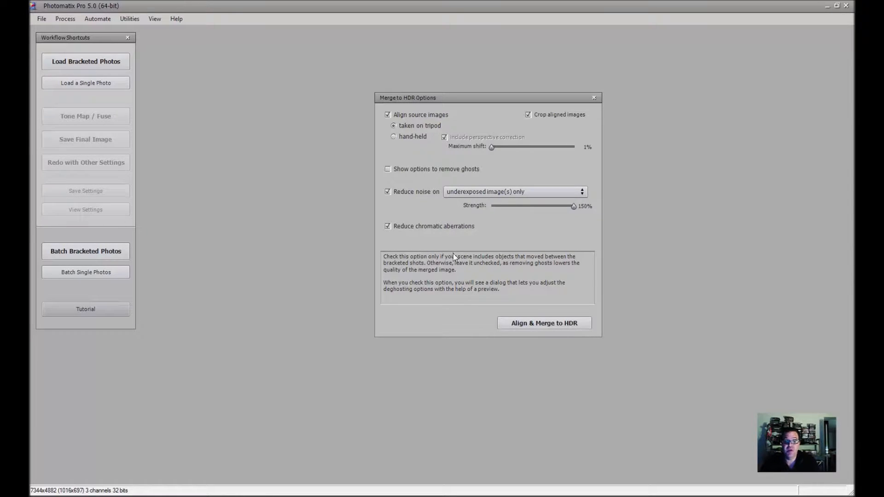
pyautogui.moveTo(449, 238)
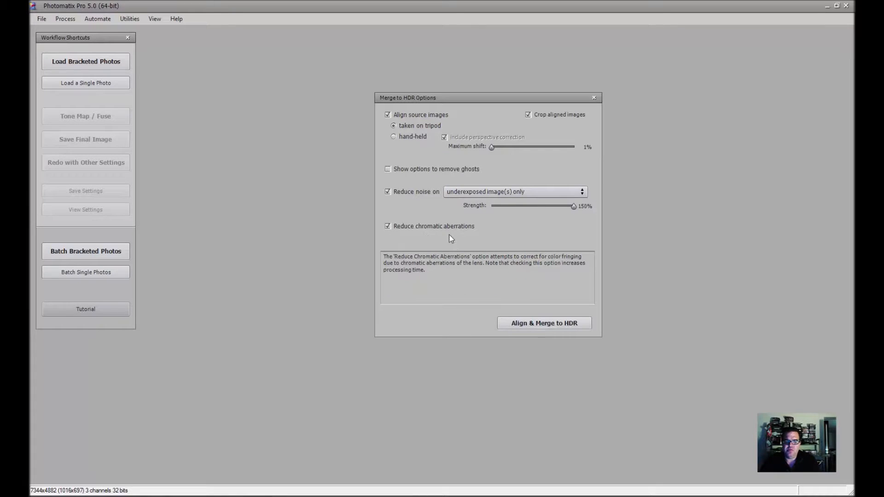
pyautogui.click(552, 324)
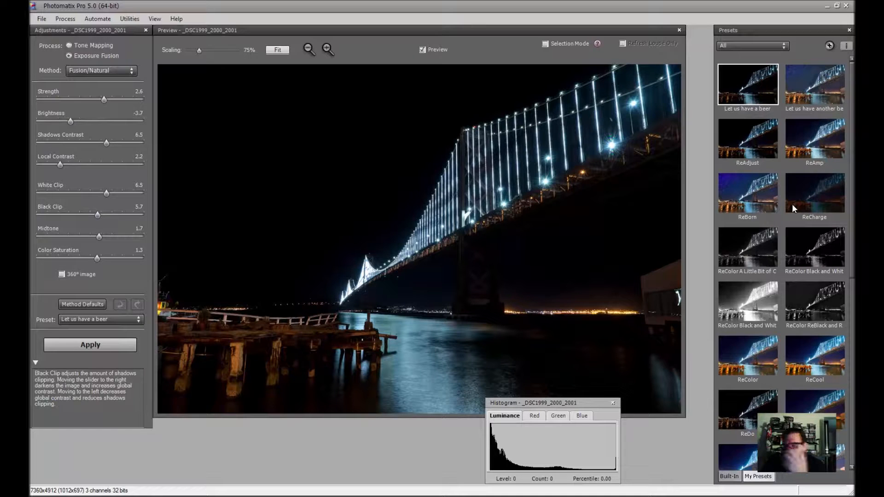
# Browse the saved presets, try the ReAdjust preset and inspect the bridge cables in the loupe.
pyautogui.scroll(-6, 790, 287)
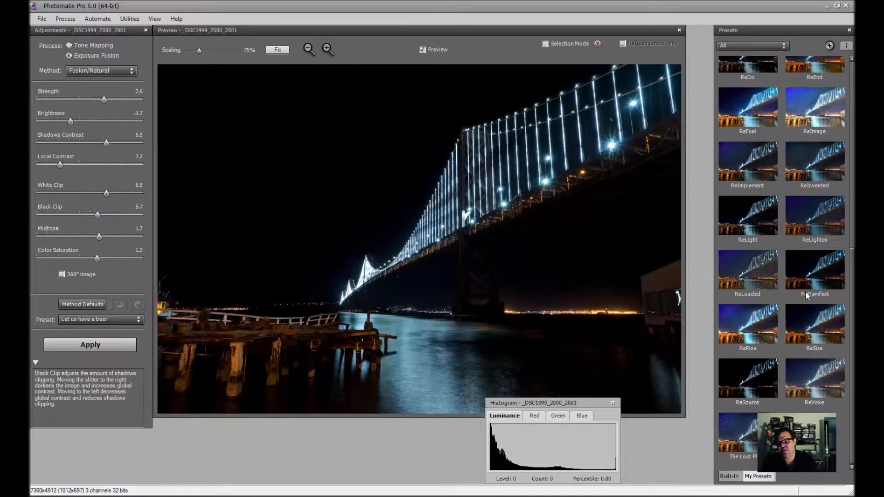
pyautogui.scroll(6, 805, 290)
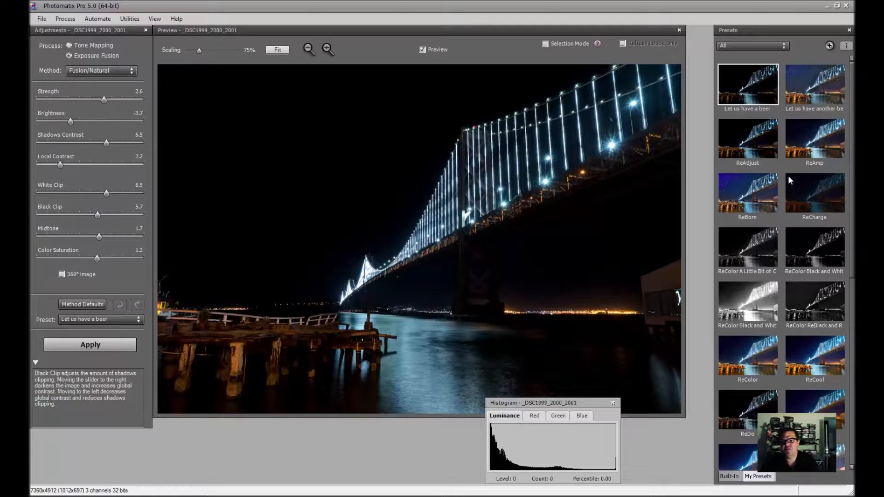
pyautogui.click(761, 133)
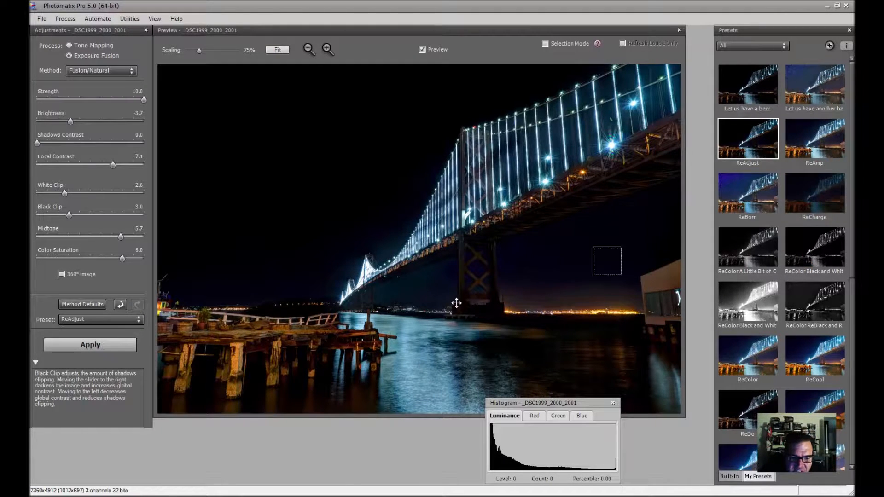
pyautogui.click(395, 245)
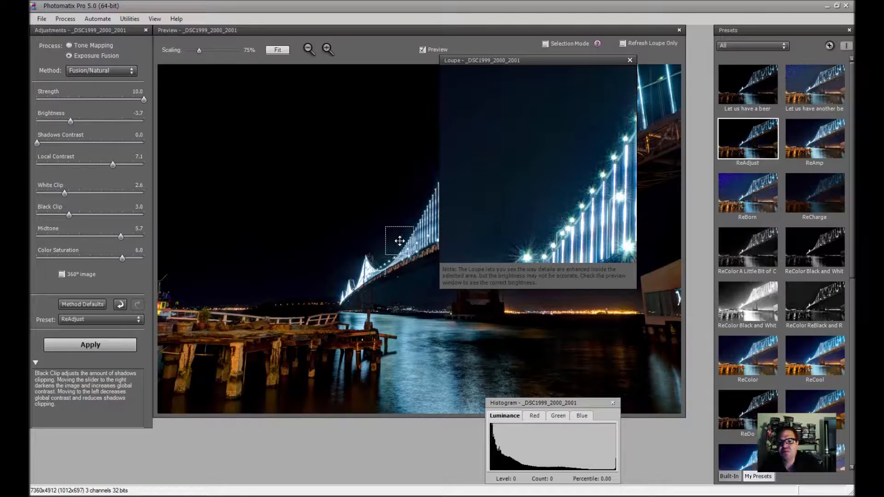
pyautogui.click(630, 60)
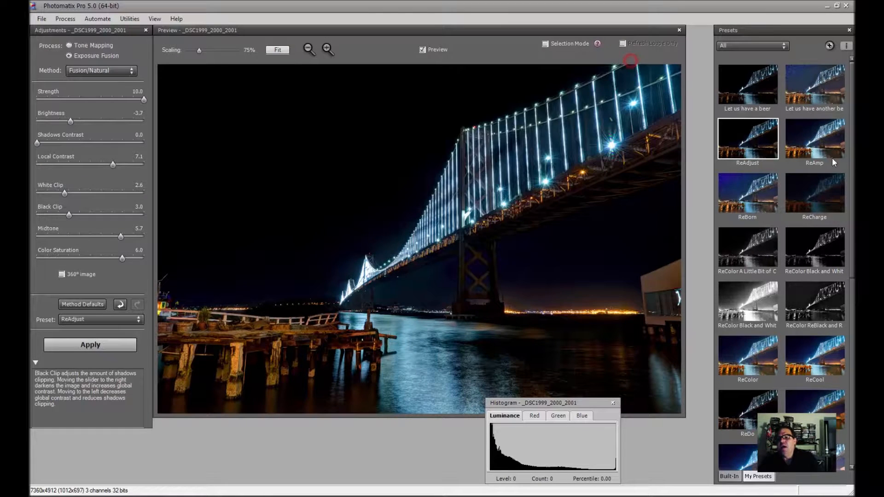
# Compare the Let us have another beer preset with Let us have a beer and leave Let us have a beer applied.
pyautogui.click(761, 87)
pyautogui.click(821, 86)
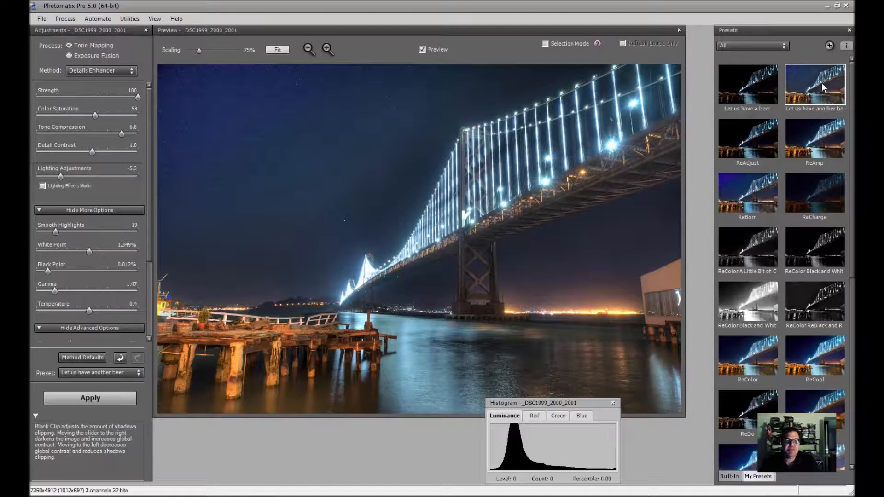
pyautogui.click(750, 83)
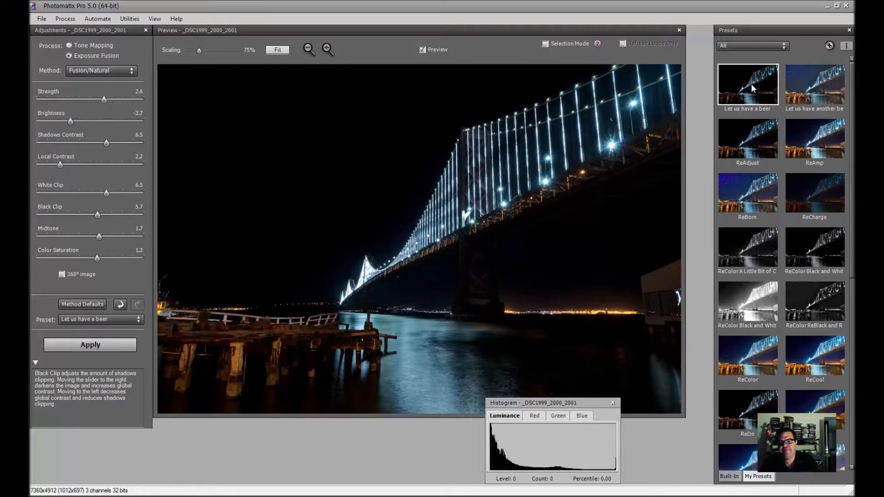
pyautogui.click(104, 99)
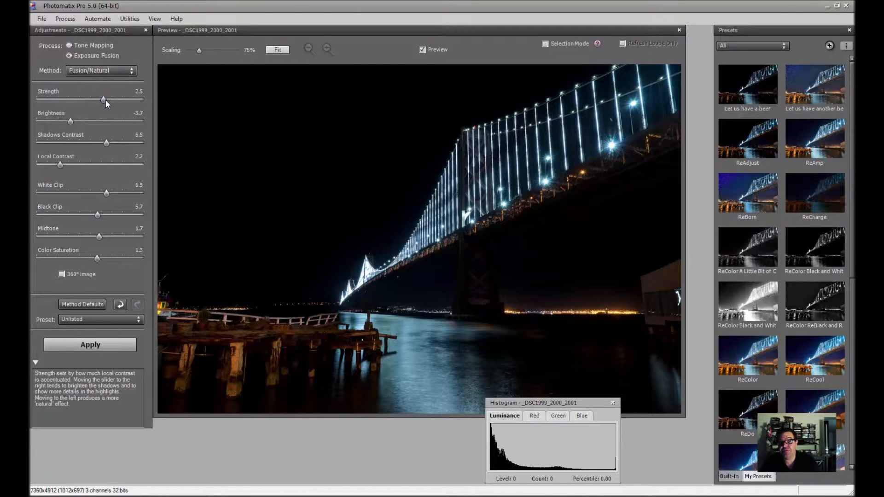
pyautogui.click(755, 83)
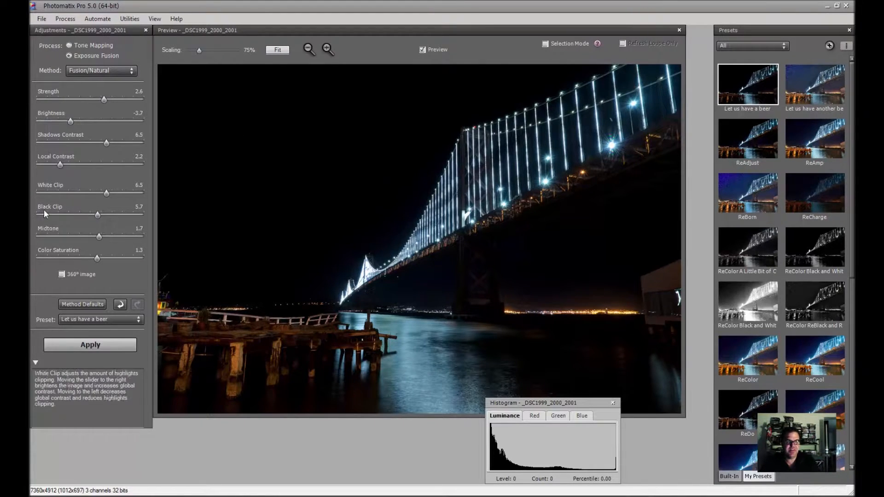
pyautogui.click(819, 83)
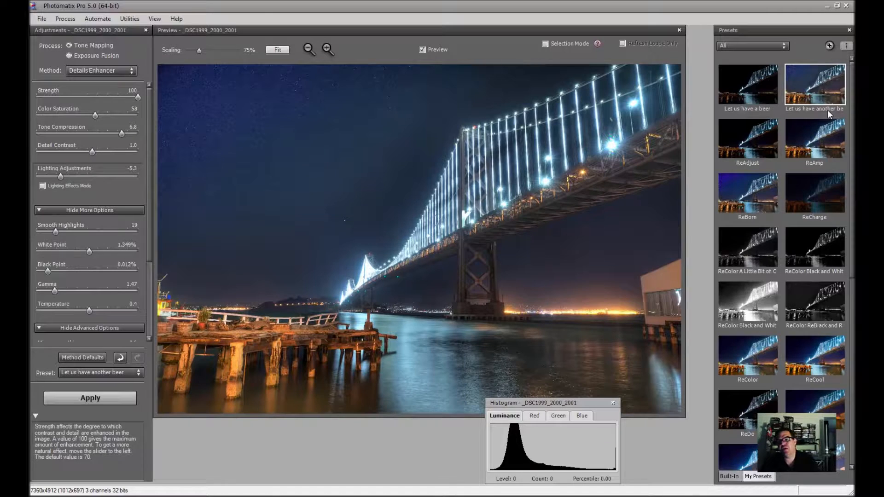
pyautogui.click(756, 82)
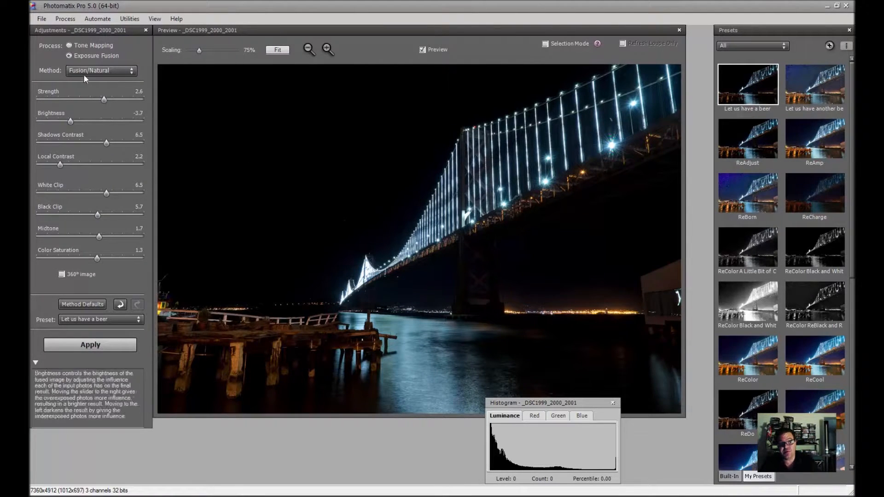
# Try the Fusion/Natural Strength at both extremes and set it to 10.0.
pyautogui.moveTo(103, 104); pyautogui.dragTo(36, 100)
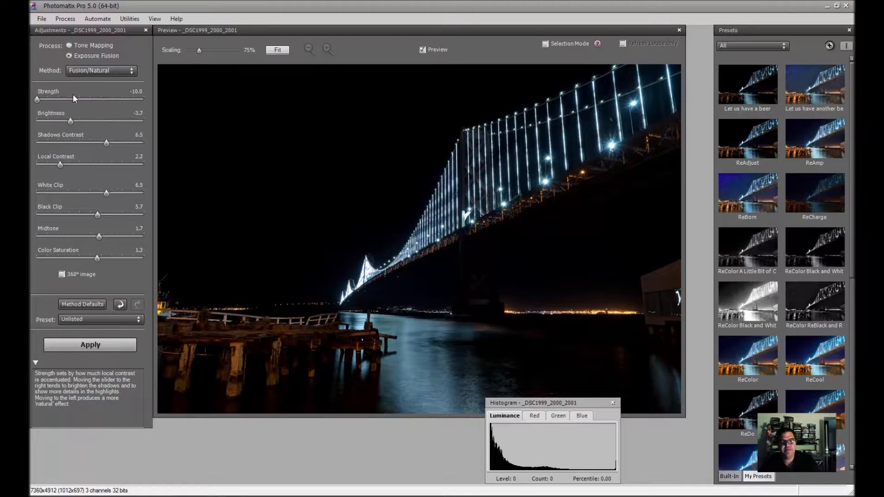
pyautogui.moveTo(36, 99); pyautogui.dragTo(170, 103)
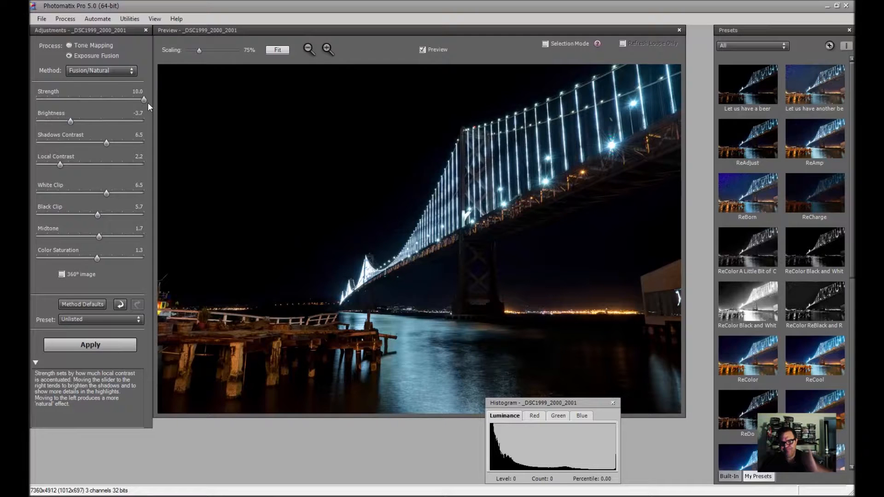
pyautogui.moveTo(144, 100); pyautogui.dragTo(98, 99)
pyautogui.click(117, 99)
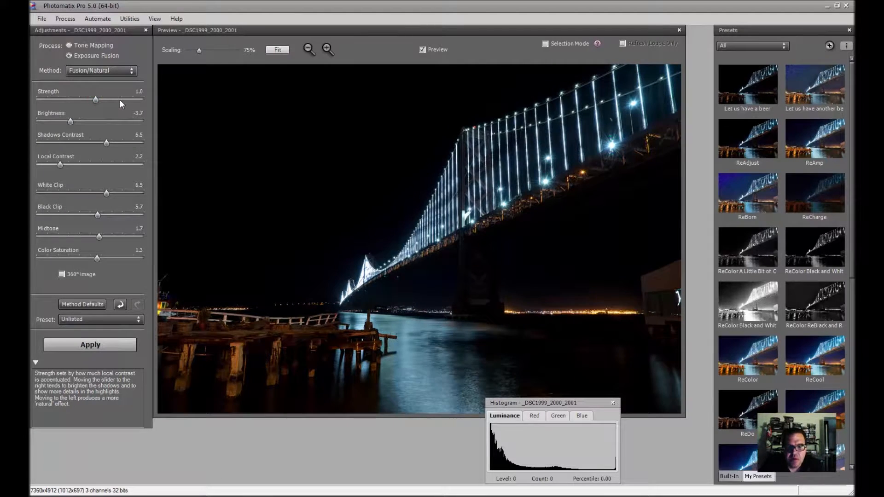
pyautogui.moveTo(123, 99); pyautogui.dragTo(149, 98)
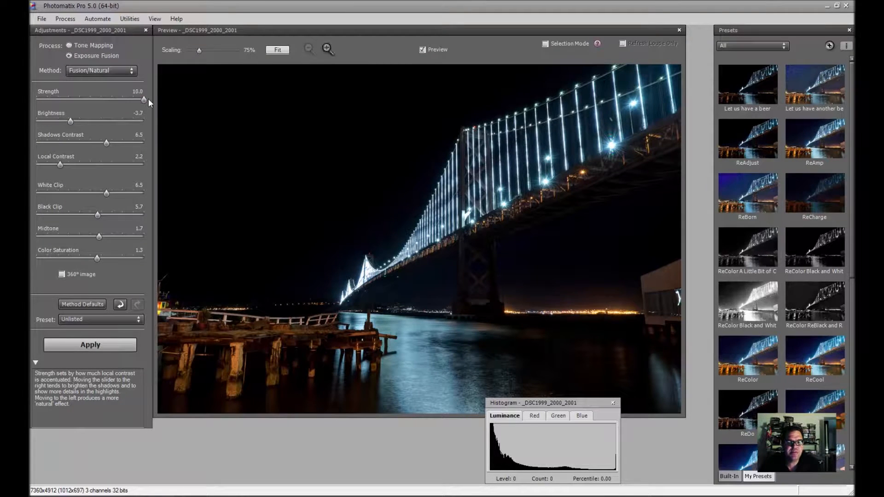
pyautogui.click(145, 99)
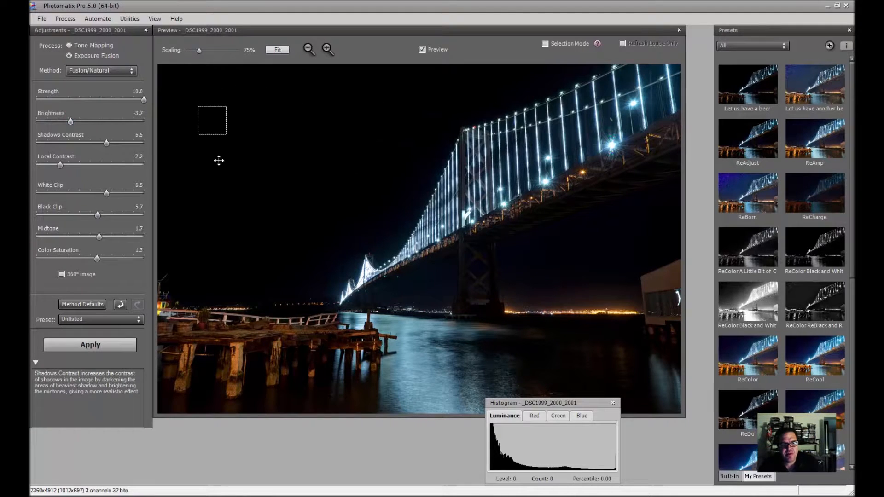
# Try a higher Brightness, check the distant bridge section in the loupe, and set Brightness to -4.5.
pyautogui.click(71, 122)
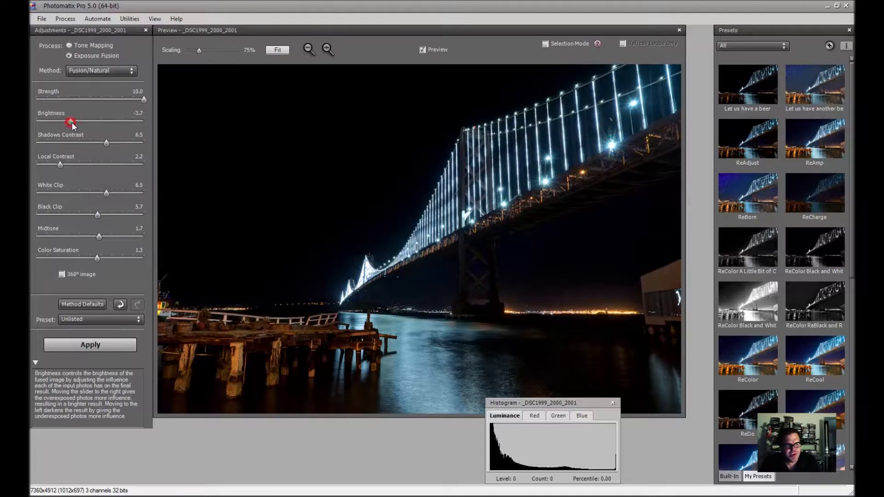
pyautogui.moveTo(80, 122); pyautogui.dragTo(86, 124)
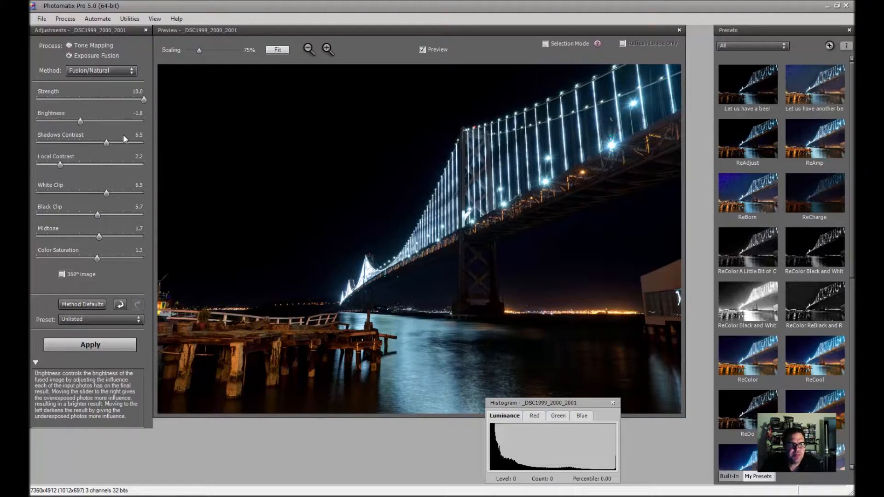
pyautogui.click(343, 265)
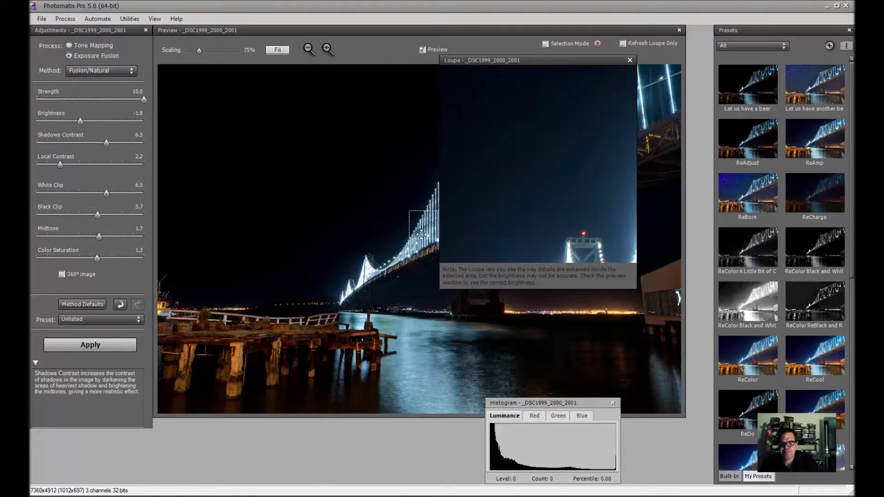
pyautogui.click(341, 256)
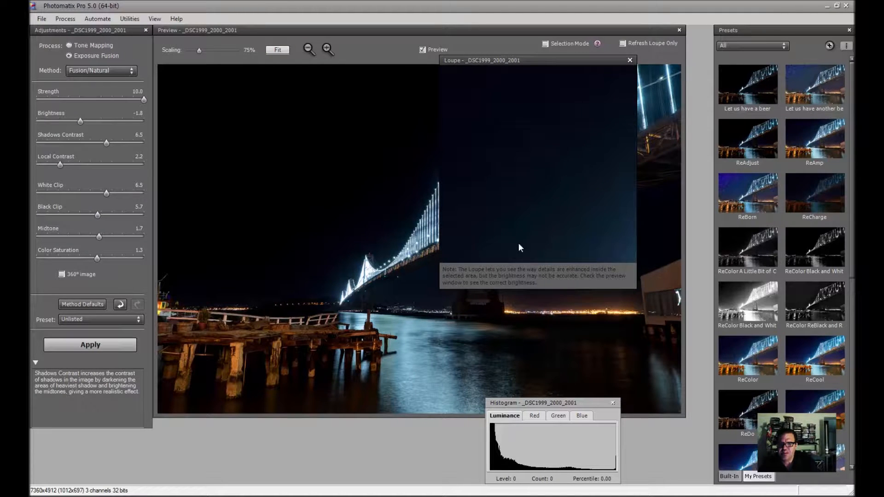
pyautogui.click(630, 60)
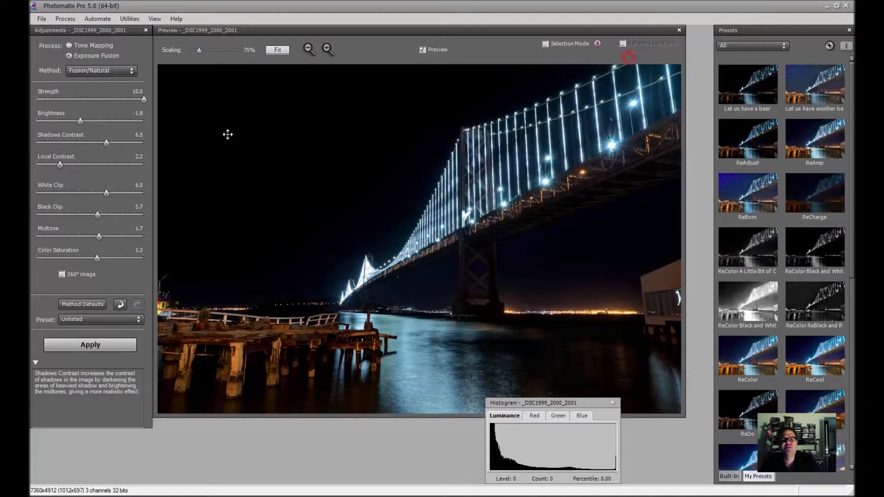
pyautogui.moveTo(80, 121); pyautogui.dragTo(74, 122)
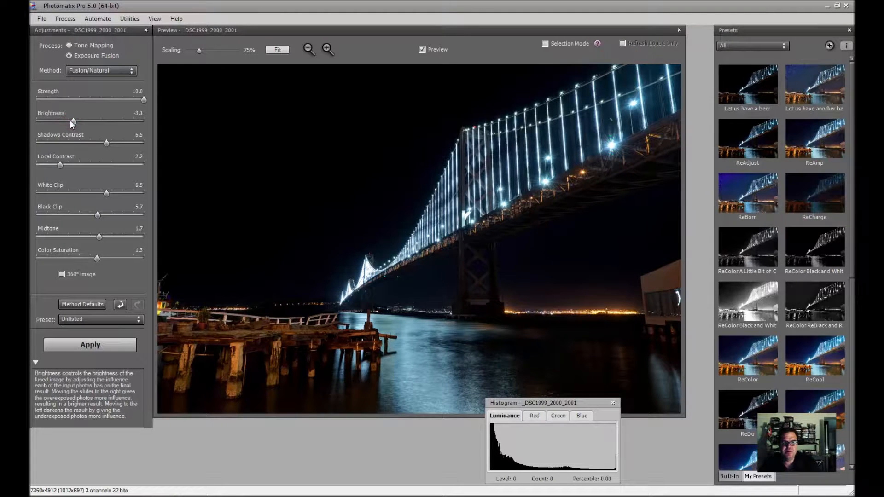
pyautogui.moveTo(72, 122); pyautogui.dragTo(65, 122)
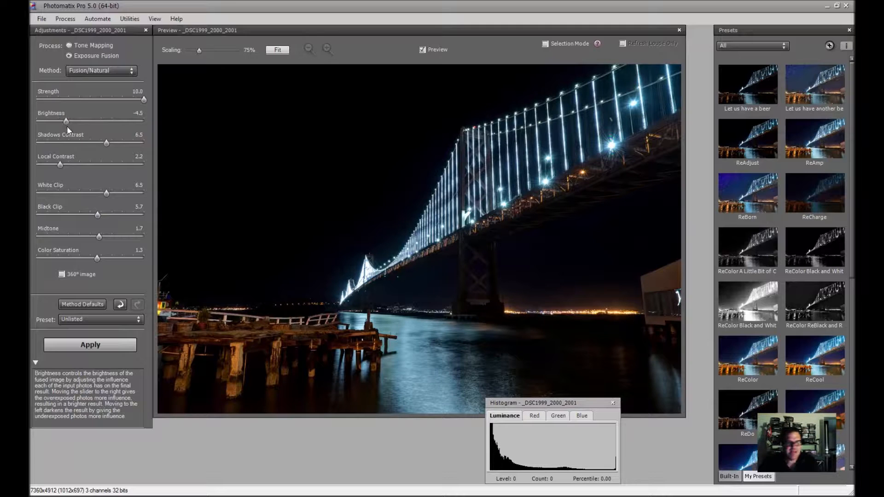
# Try low and high contrast levels, setting Shadows Contrast to 6.7 and Local Contrast to 1.0.
pyautogui.click(39, 144)
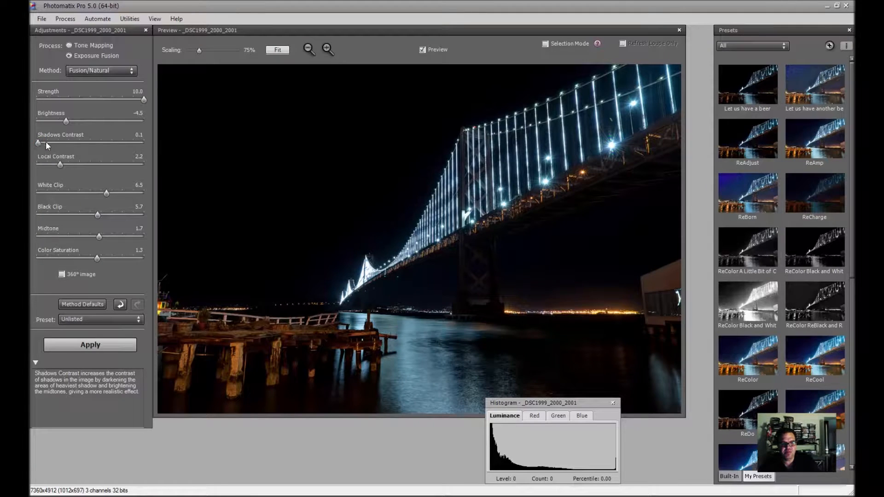
pyautogui.click(140, 143)
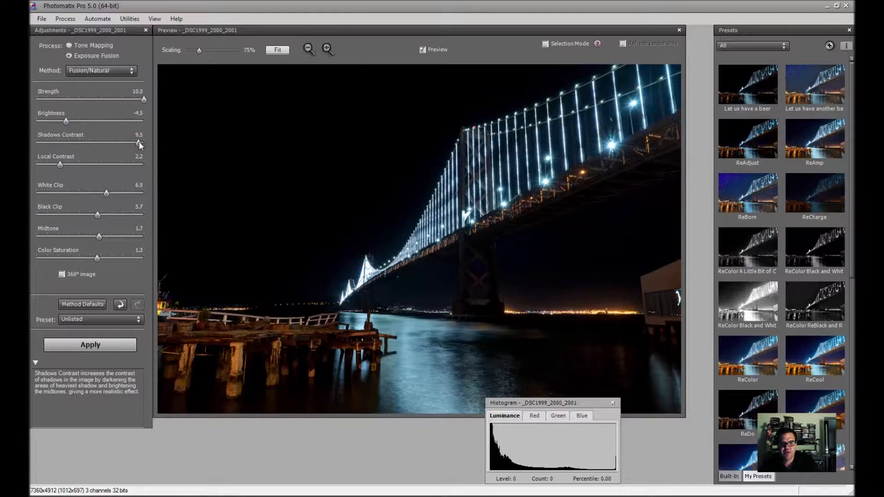
pyautogui.click(115, 142)
pyautogui.moveTo(116, 142); pyautogui.dragTo(106, 143)
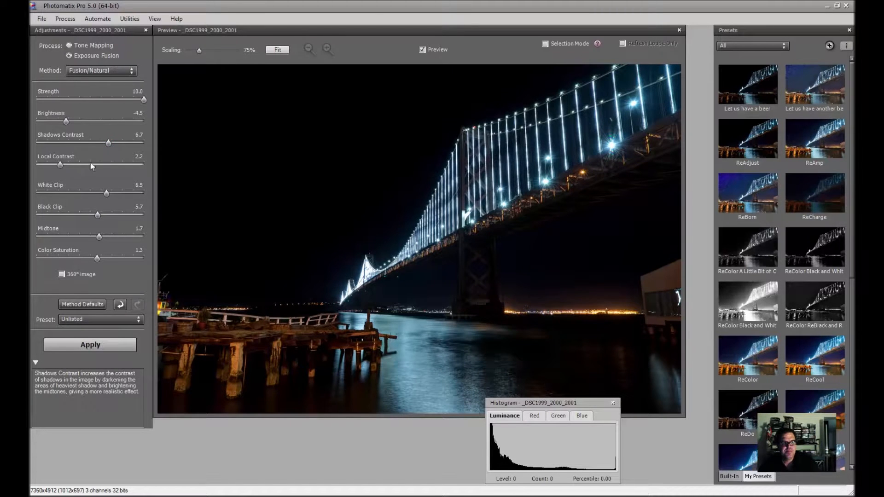
pyautogui.click(110, 163)
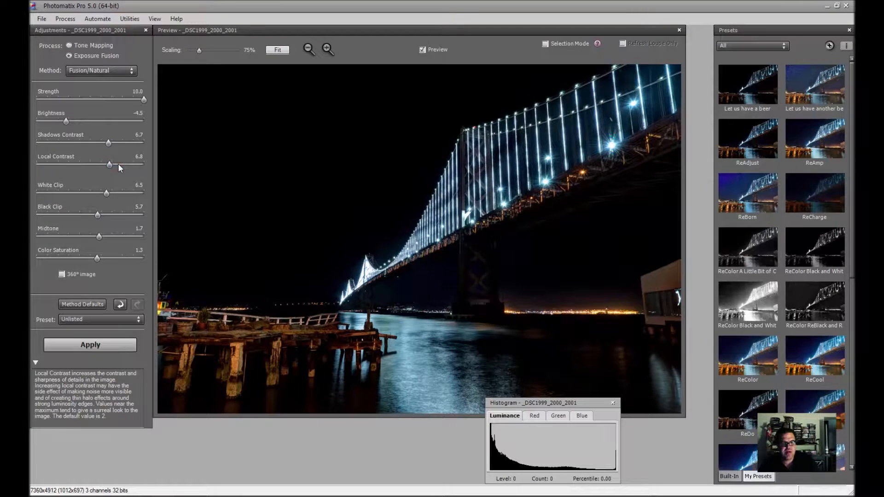
pyautogui.click(47, 162)
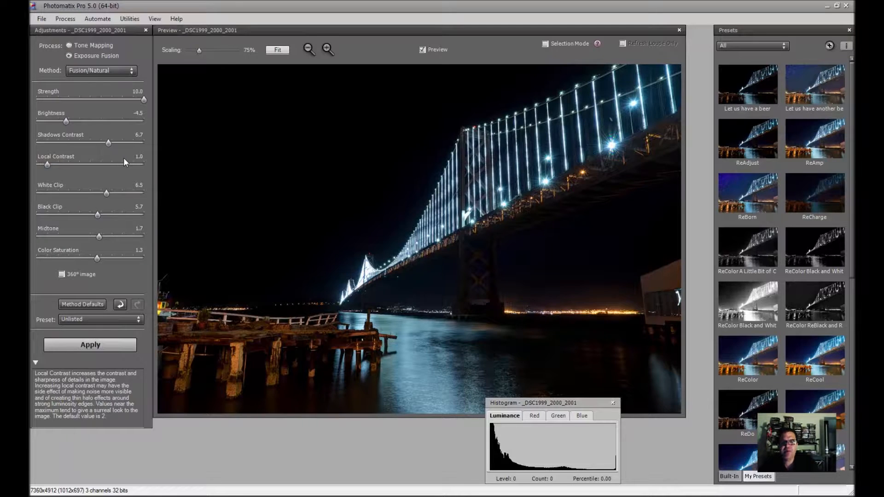
# Try low and high highlight clipping and set White Clip to 8.4.
pyautogui.moveTo(106, 194); pyautogui.dragTo(106, 194)
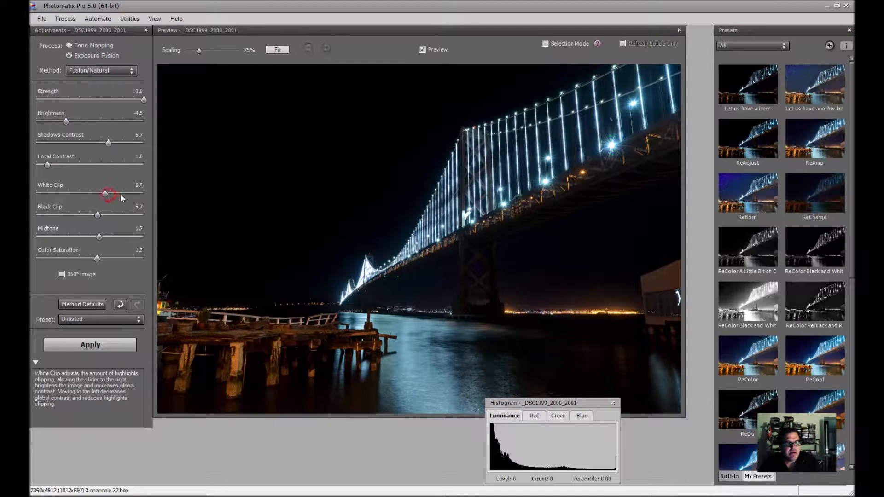
pyautogui.click(130, 193)
pyautogui.click(46, 193)
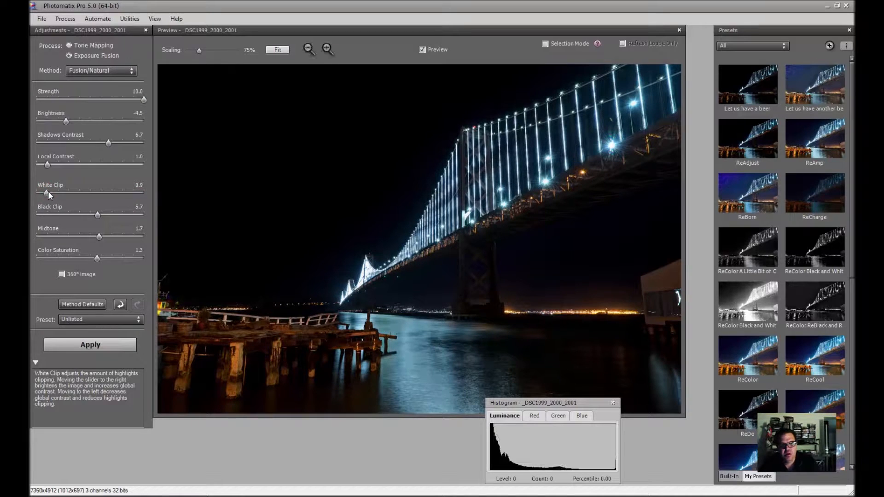
pyautogui.click(131, 193)
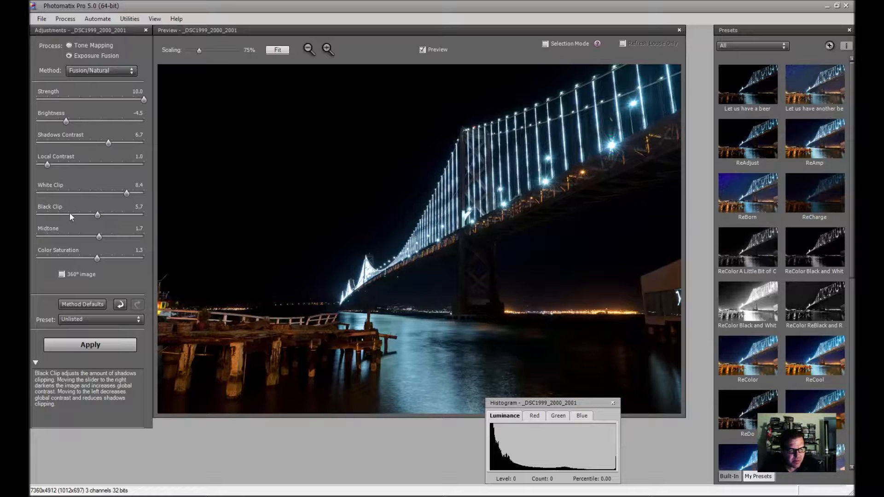
# Brighten the shadows and midtones by setting Black Clip to 4.0 and Midtone to 5.2.
pyautogui.click(57, 214)
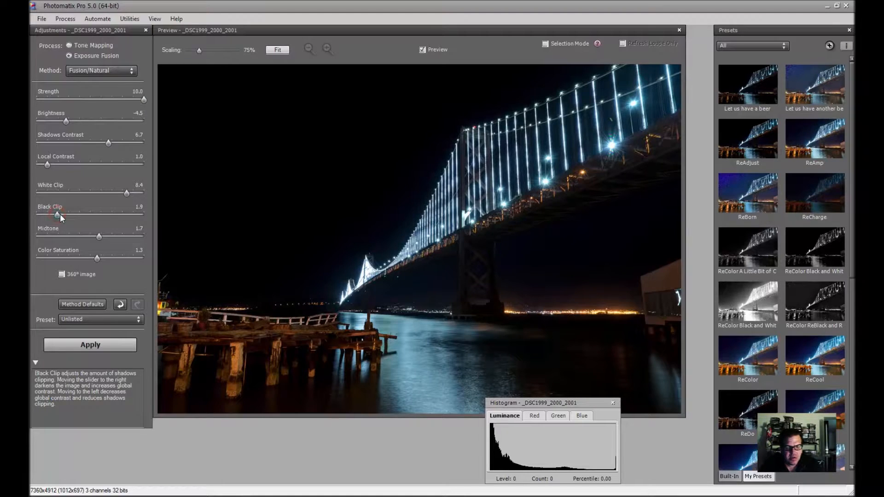
pyautogui.click(68, 214)
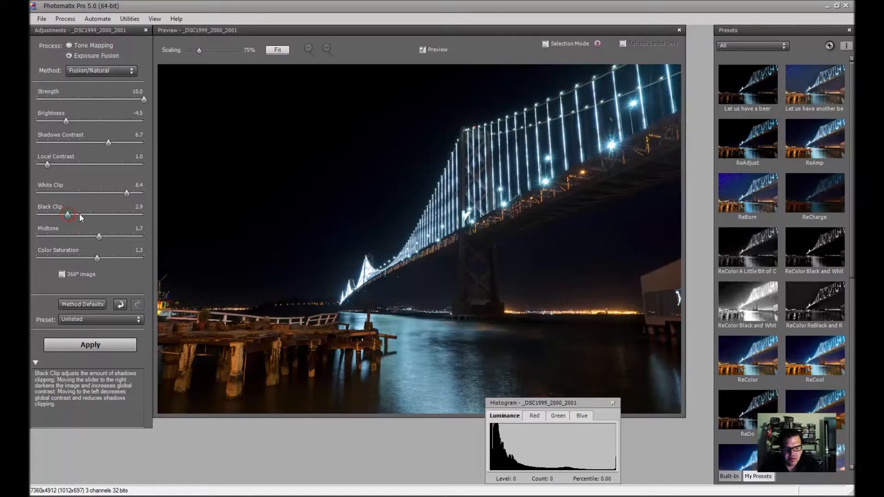
pyautogui.click(79, 214)
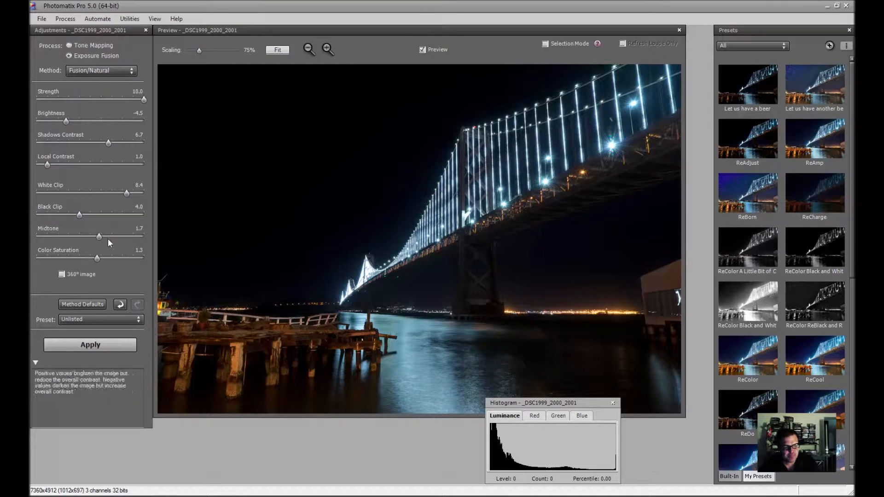
pyautogui.click(123, 235)
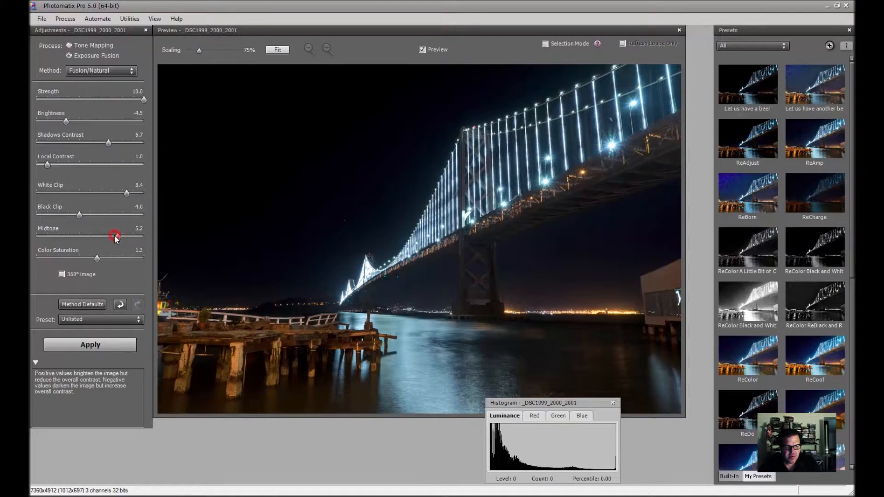
# Try very high and very low color saturation levels and set Color Saturation to 2.1.
pyautogui.click(139, 258)
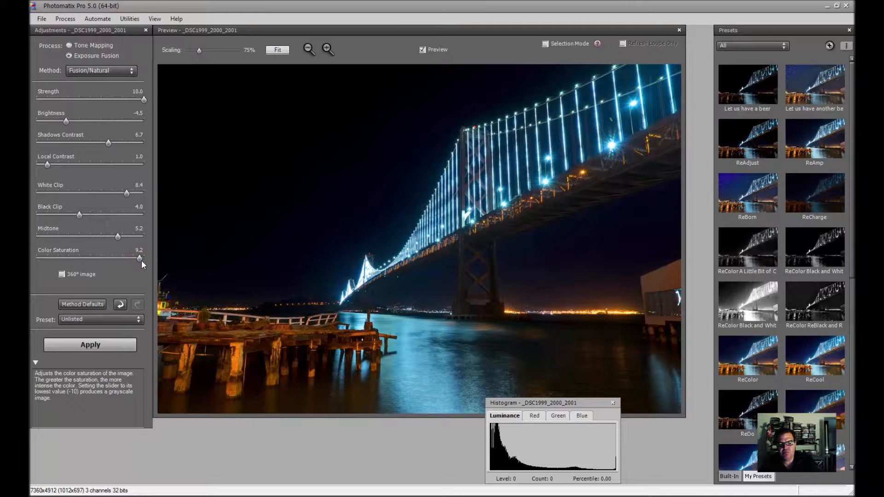
pyautogui.click(37, 258)
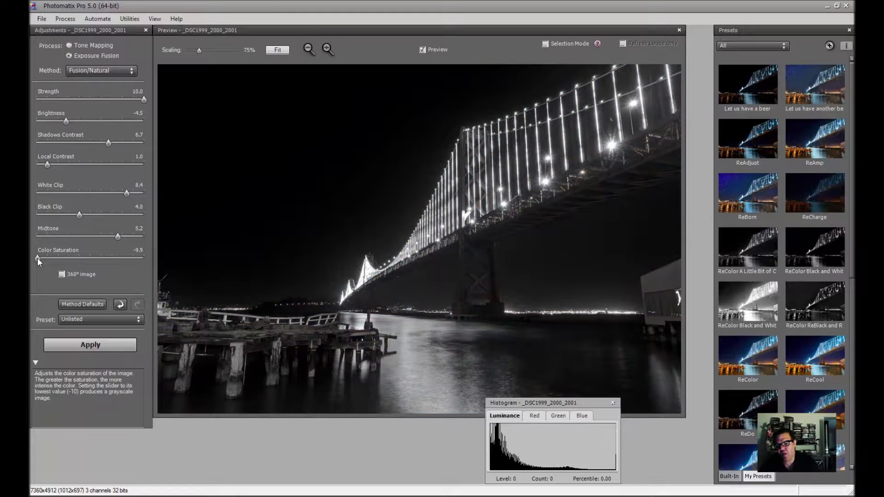
pyautogui.click(107, 257)
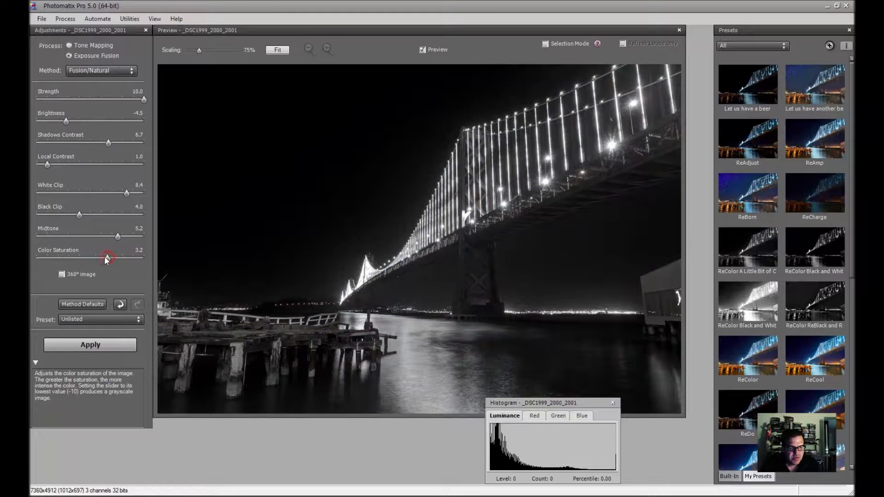
pyautogui.click(101, 257)
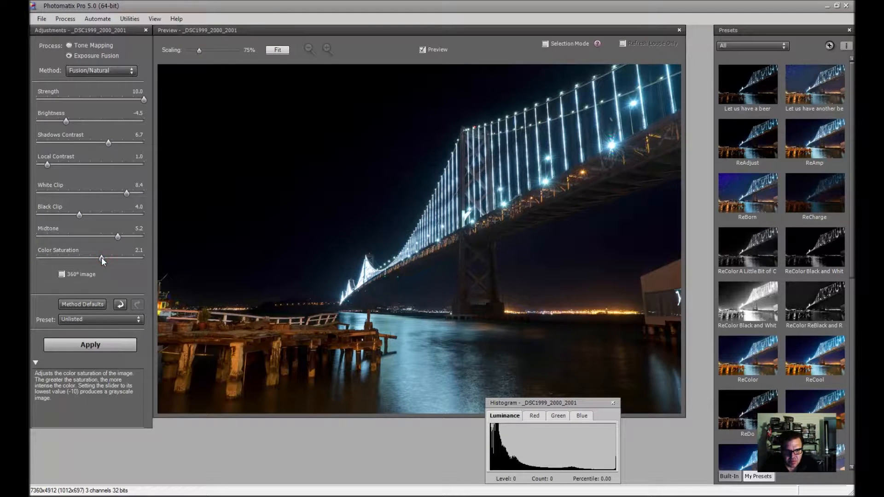
# Darken the midtones of the fused preview by setting Midtone to 2.4.
pyautogui.click(104, 236)
pyautogui.click(101, 235)
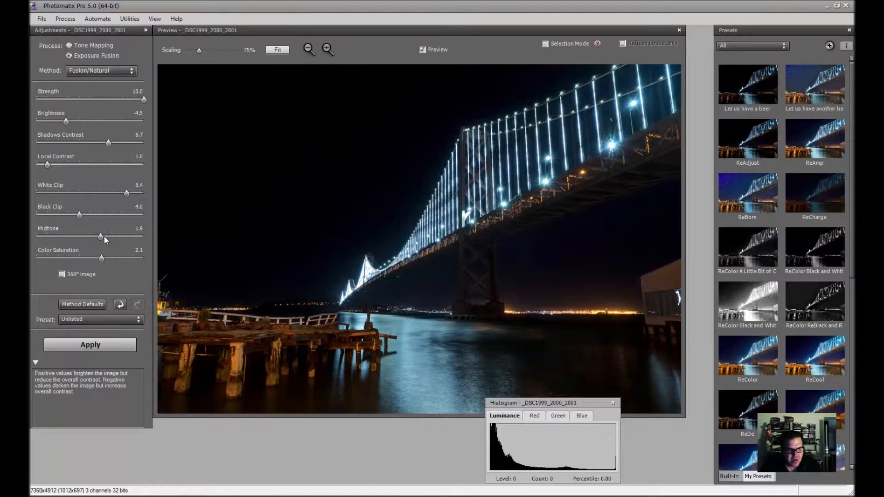
pyautogui.click(103, 236)
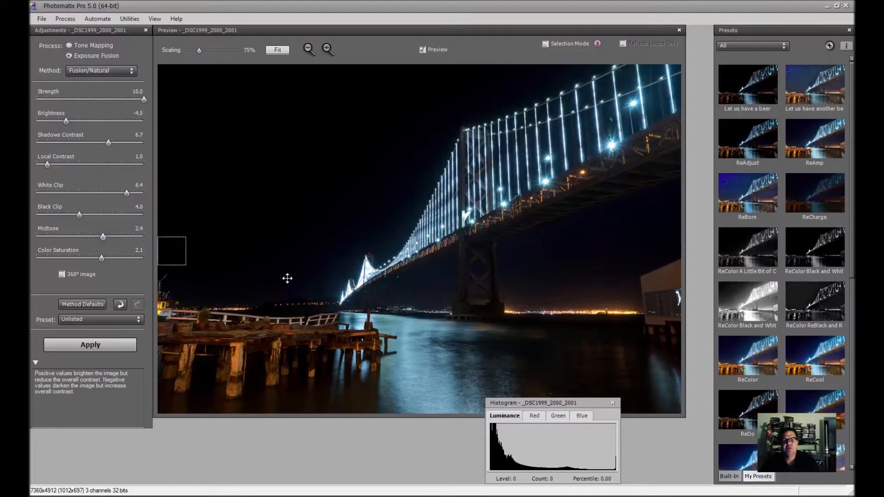
# Close the histogram and apply the exposure fusion settings to the full image.
pyautogui.click(613, 403)
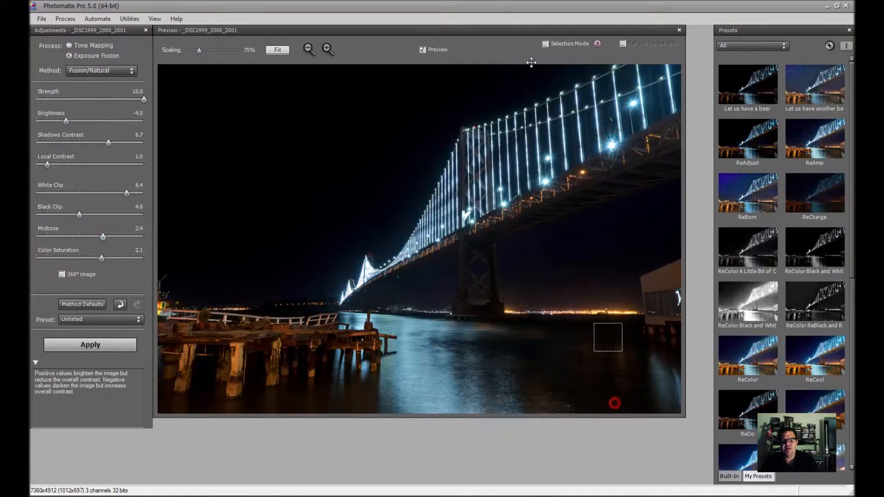
pyautogui.moveTo(443, 34); pyautogui.dragTo(451, 32)
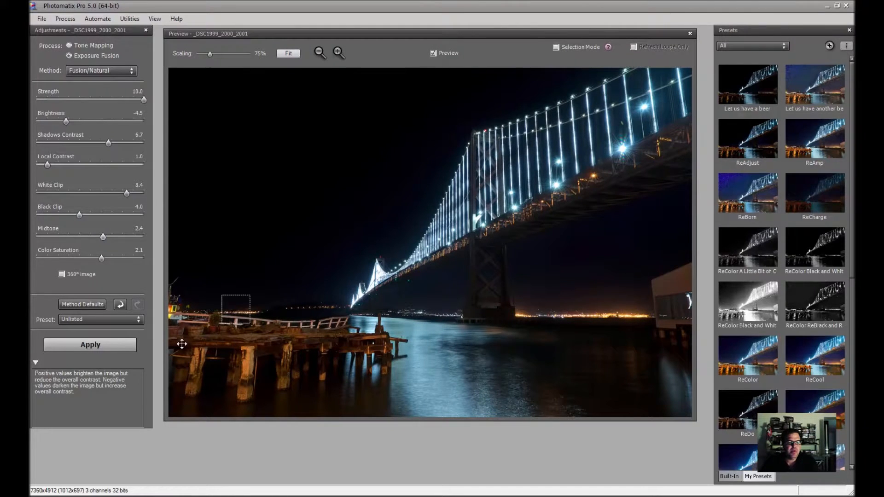
pyautogui.click(106, 344)
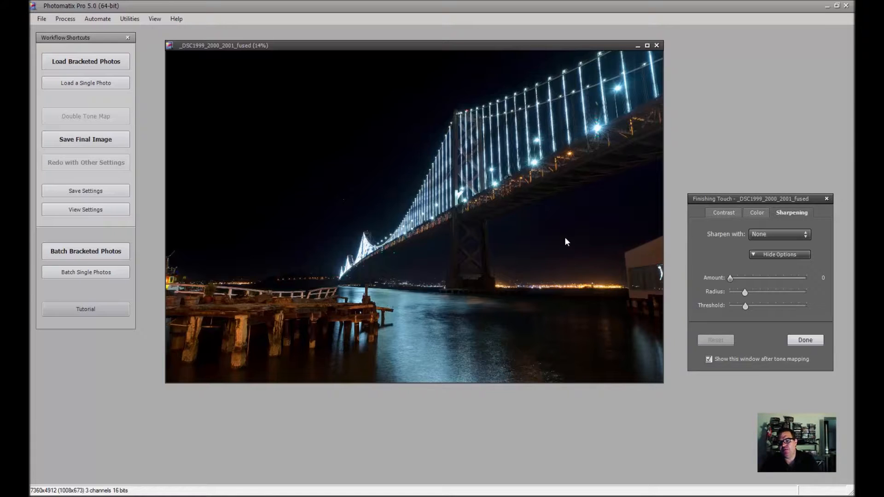
# Look through the finishing touch contrast and color options, apply Medium Sharpening to the fused image, and finish the finishing touches.
pyautogui.click(773, 234)
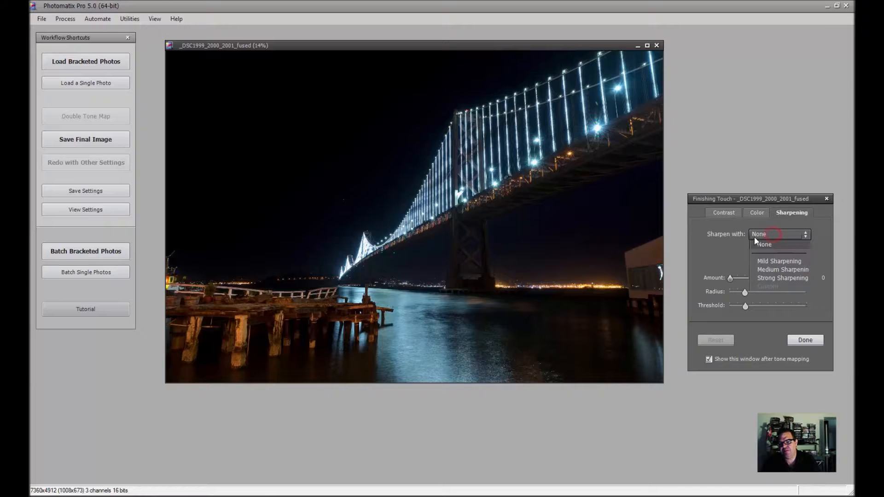
pyautogui.click(760, 237)
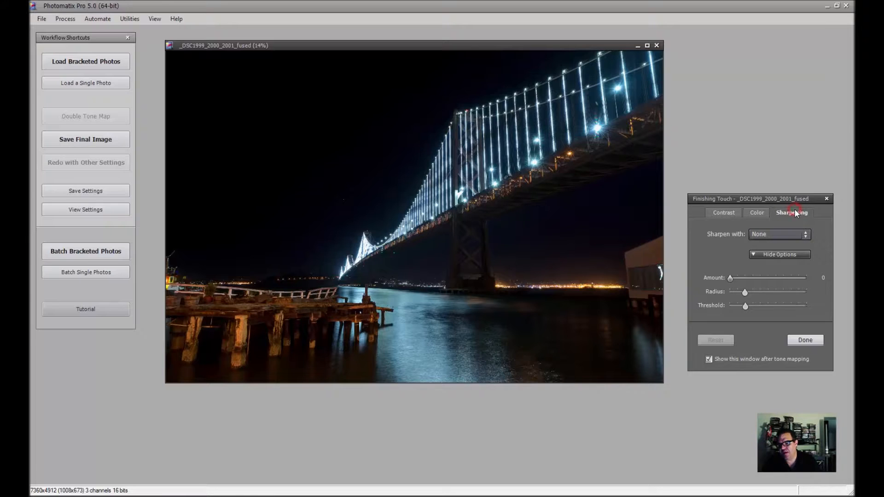
pyautogui.click(725, 212)
pyautogui.moveTo(758, 199); pyautogui.dragTo(760, 109)
pyautogui.click(756, 123)
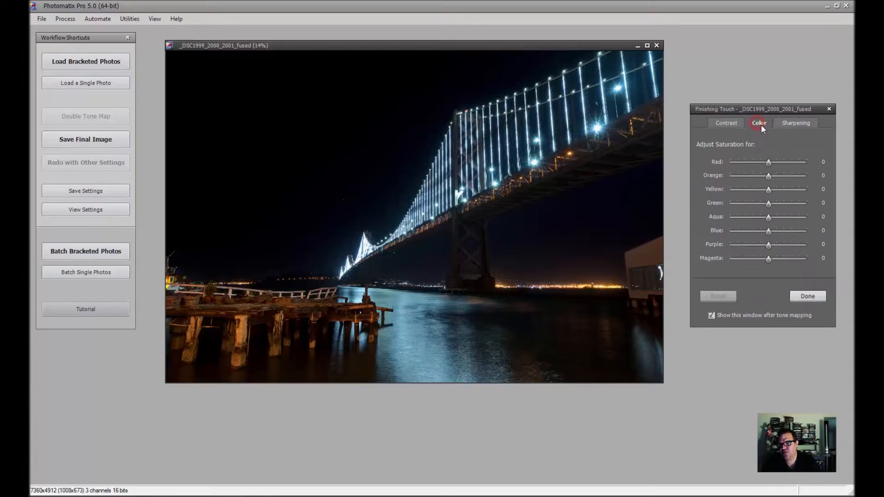
pyautogui.click(803, 124)
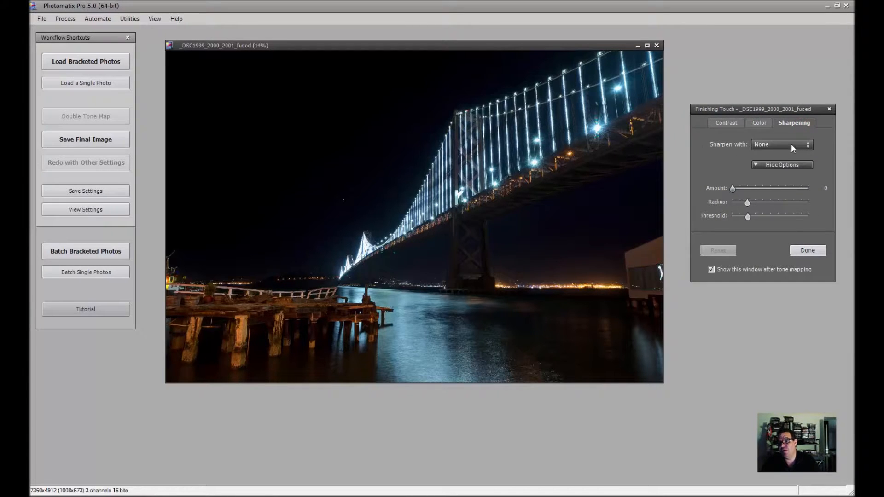
pyautogui.click(777, 143)
pyautogui.click(779, 178)
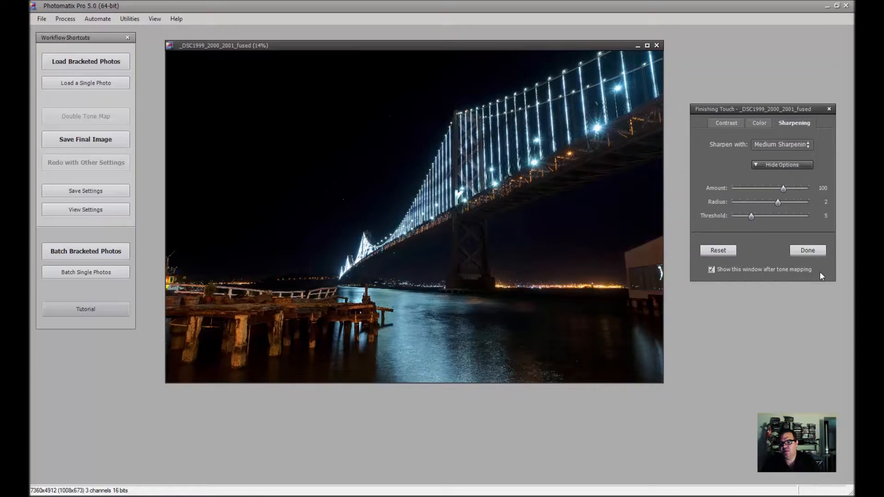
pyautogui.click(814, 251)
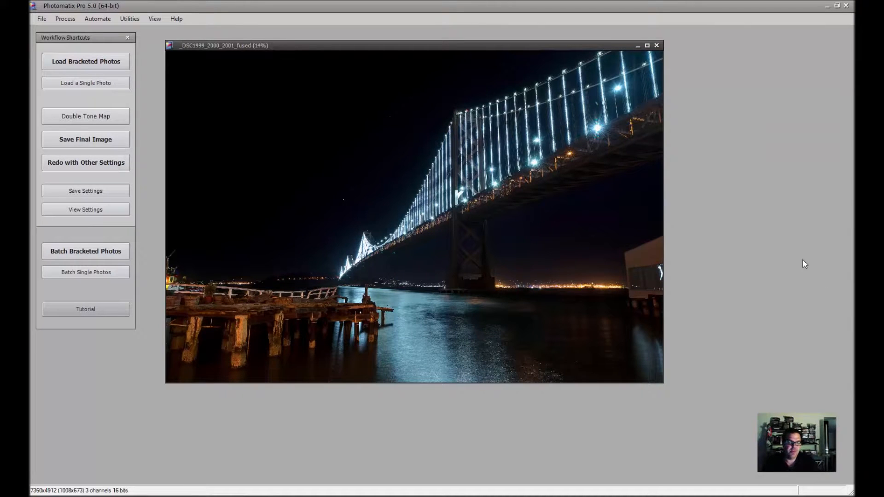
# Save the fused image as _DSC1999_2000_2001_fused.jpg in the _Processing folder and close Photomatix Pro.
pyautogui.click(41, 18)
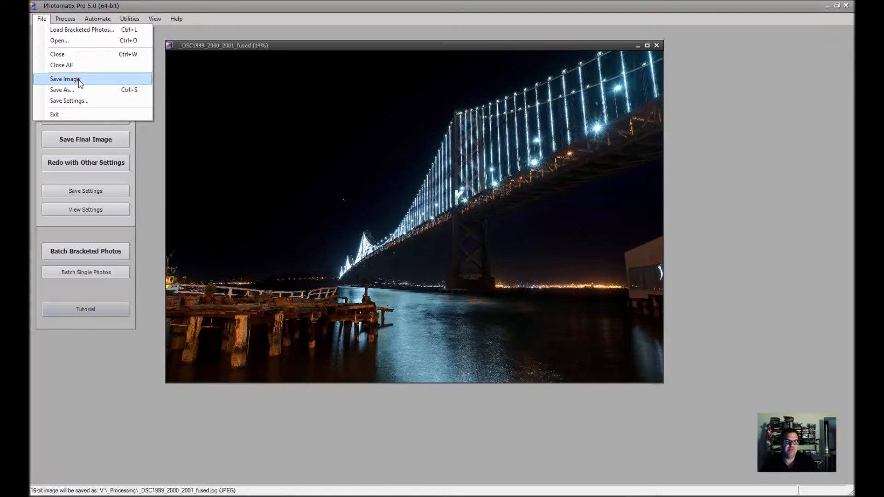
pyautogui.click(76, 79)
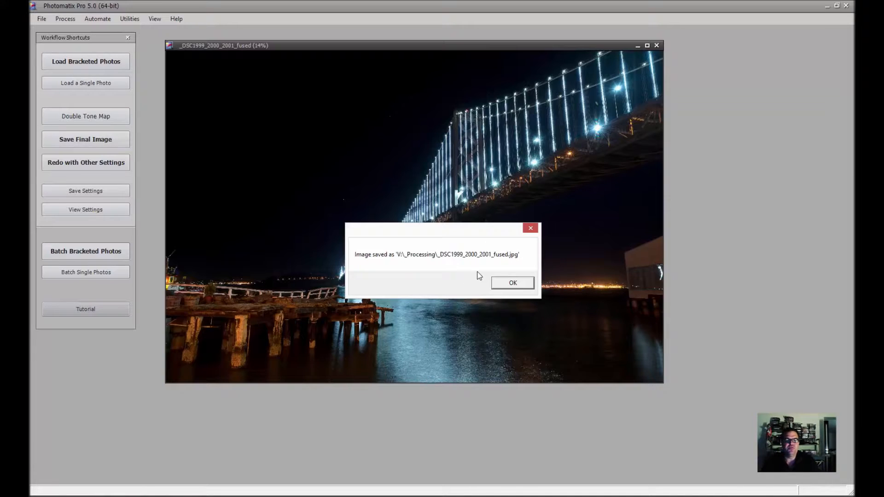
pyautogui.click(508, 283)
pyautogui.click(656, 45)
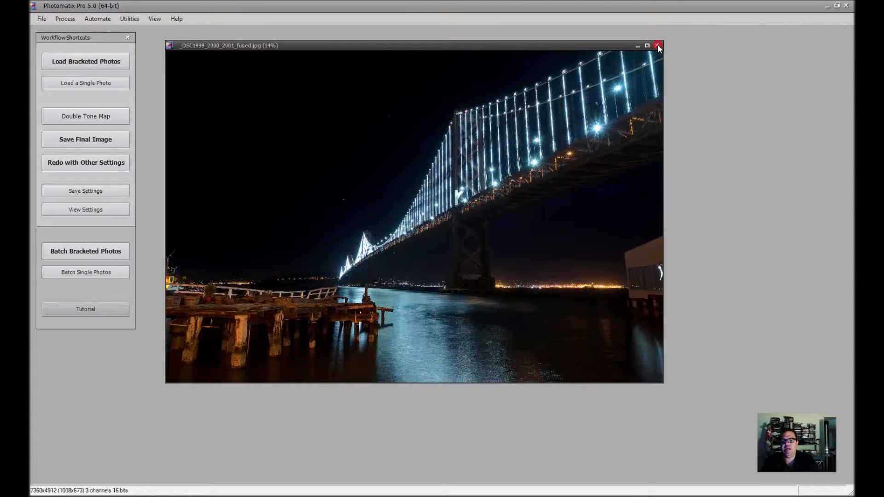
pyautogui.click(846, 5)
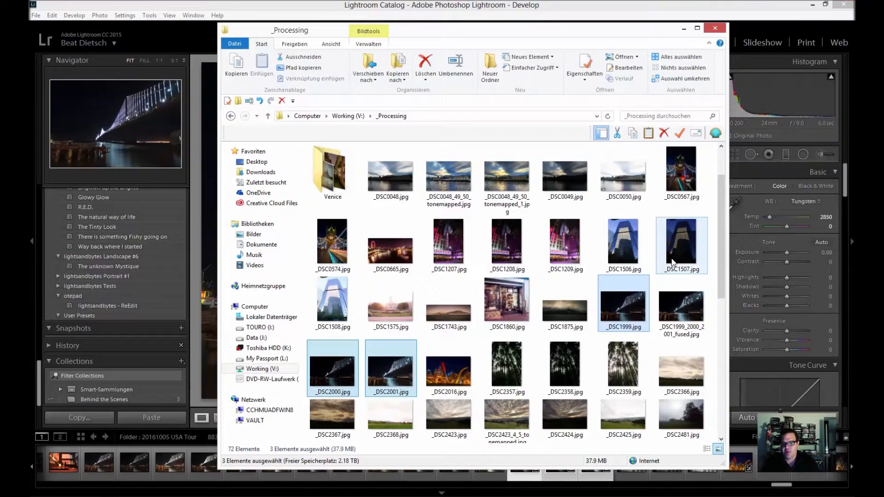
# Select the saved fused JPEG in the _Processing folder, launch Adobe Photoshop, and close its floating Selective Tool palette.
pyautogui.click(679, 308)
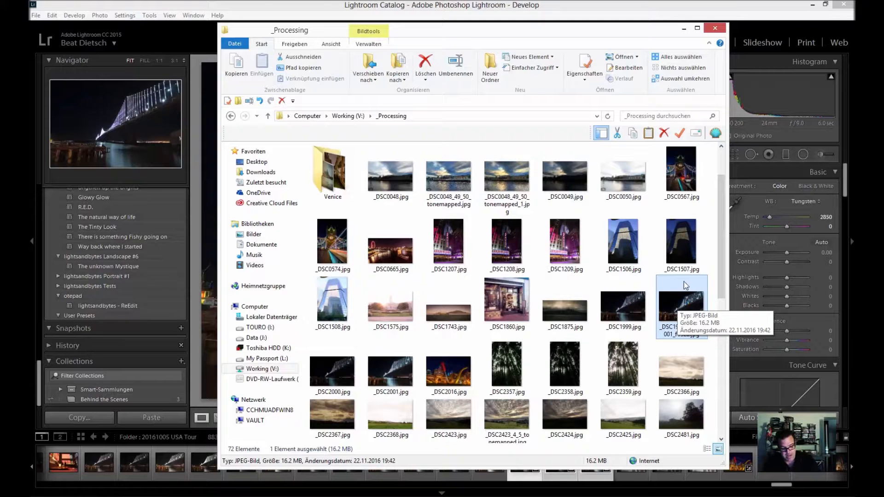
pyautogui.press('super+d')
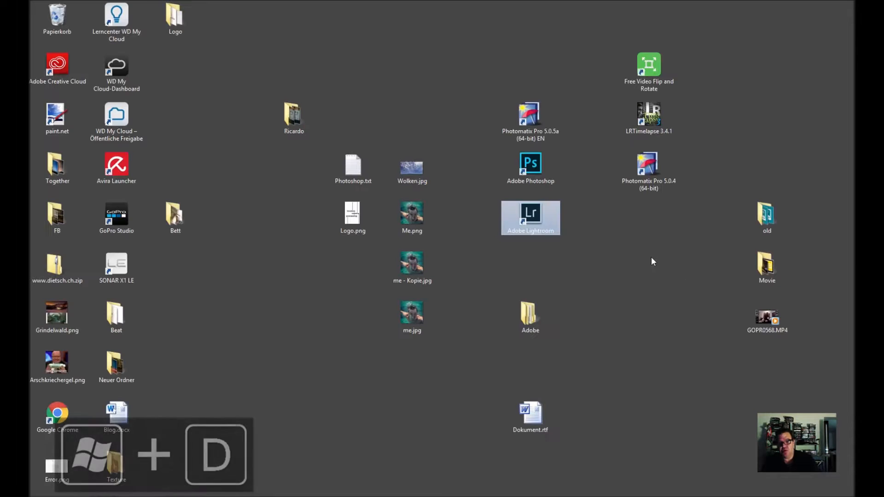
pyautogui.doubleClick(531, 169)
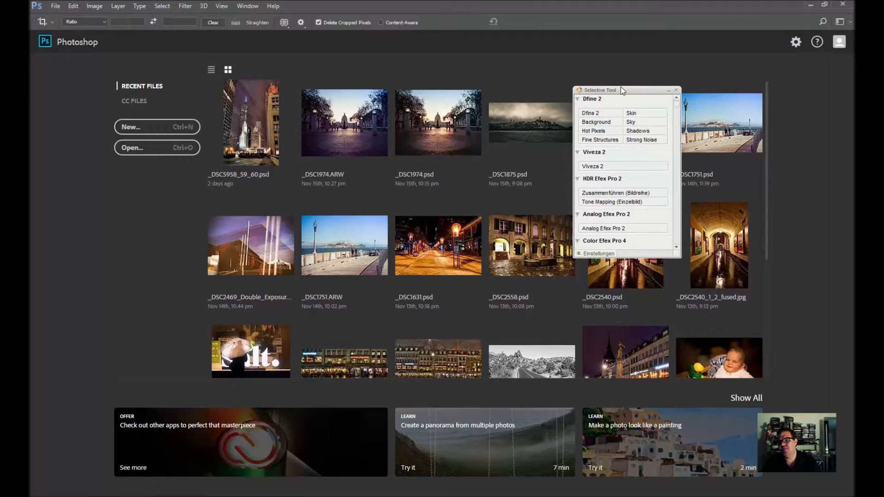
pyautogui.moveTo(621, 87); pyautogui.dragTo(607, 73)
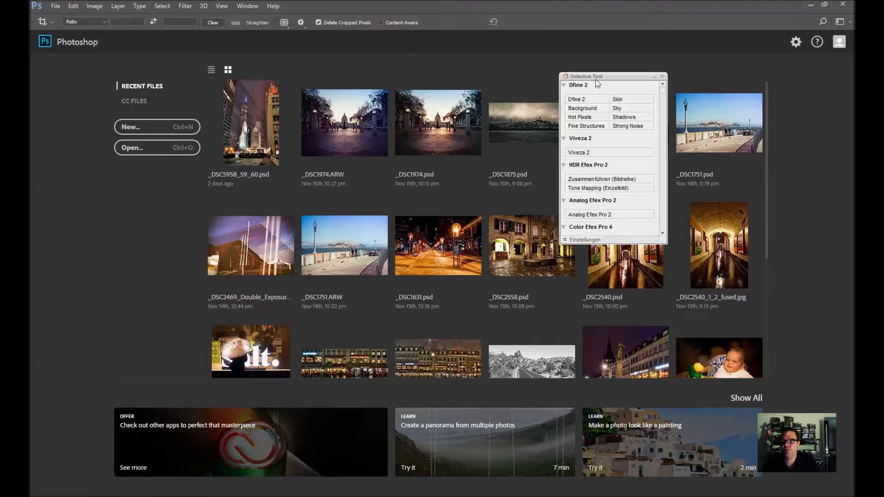
pyautogui.click(663, 77)
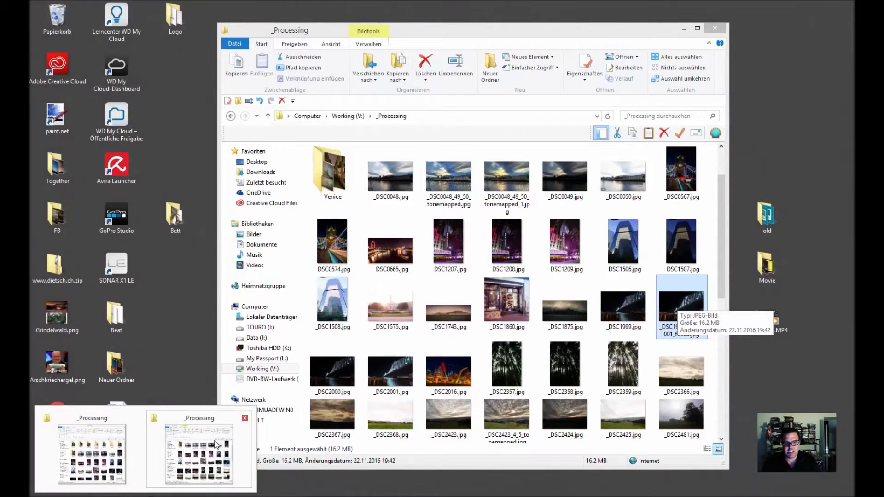
# Open _DSC1999_2000_2001_fused.jpg from the _Processing folder in Photoshop, converting its colors to the working space.
pyautogui.click(215, 443)
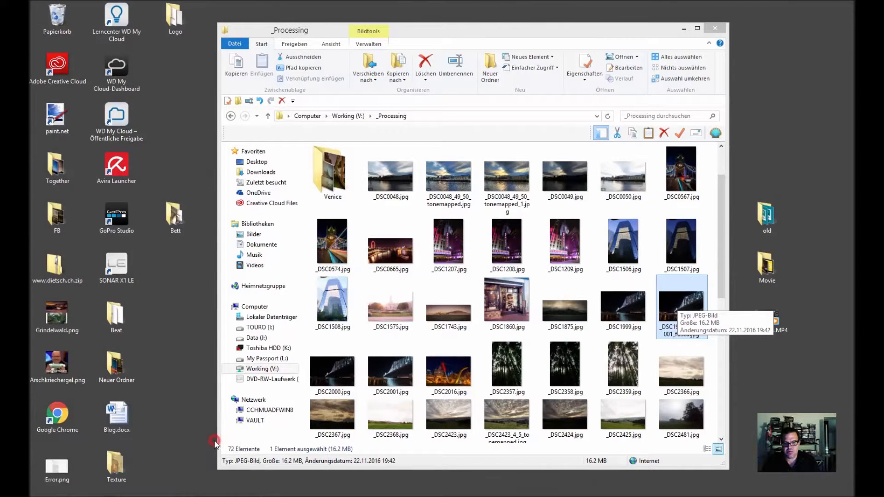
pyautogui.moveTo(675, 302); pyautogui.dragTo(156, 303)
pyautogui.click(346, 5)
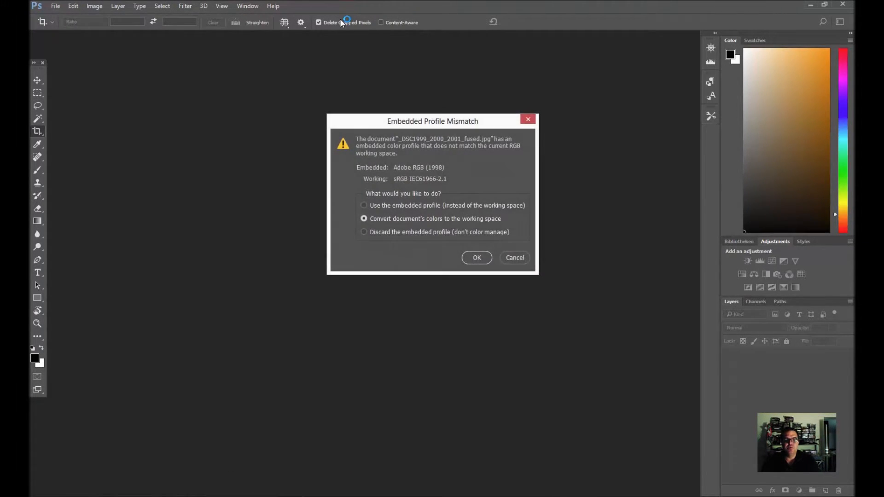
pyautogui.click(478, 257)
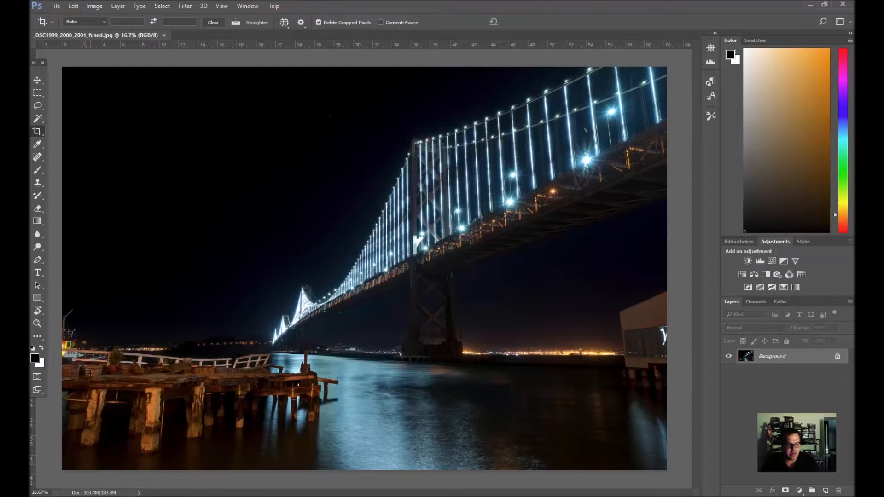
# Check the fireboat at the image's edge, choose the Crop tool and start a crop frame around the whole image.
pyautogui.scroll(3, 68, 343)
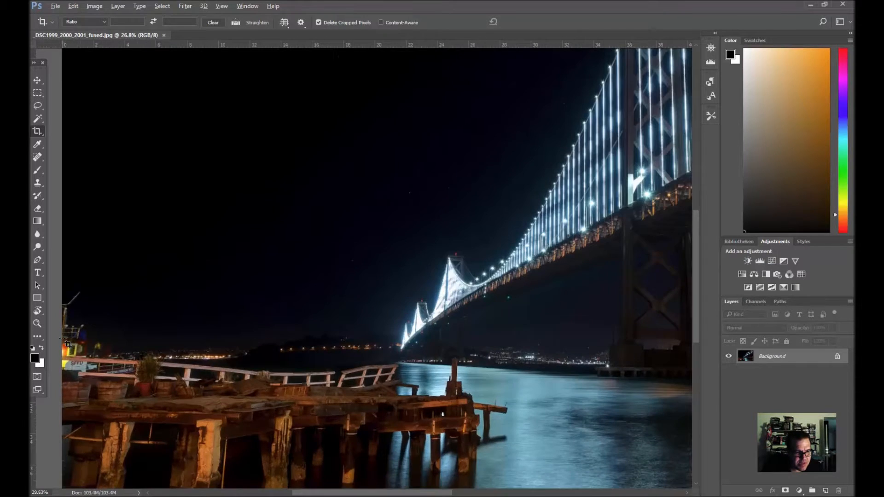
pyautogui.scroll(5, 67, 344)
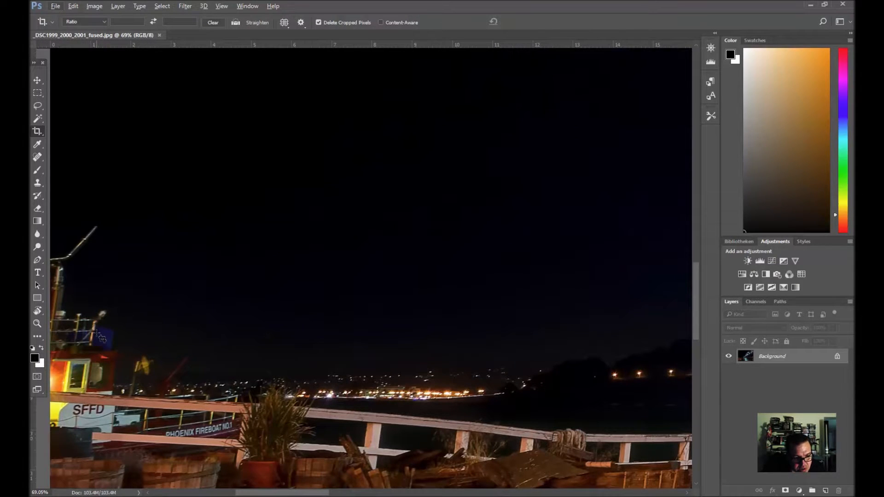
pyautogui.scroll(-5, 103, 335)
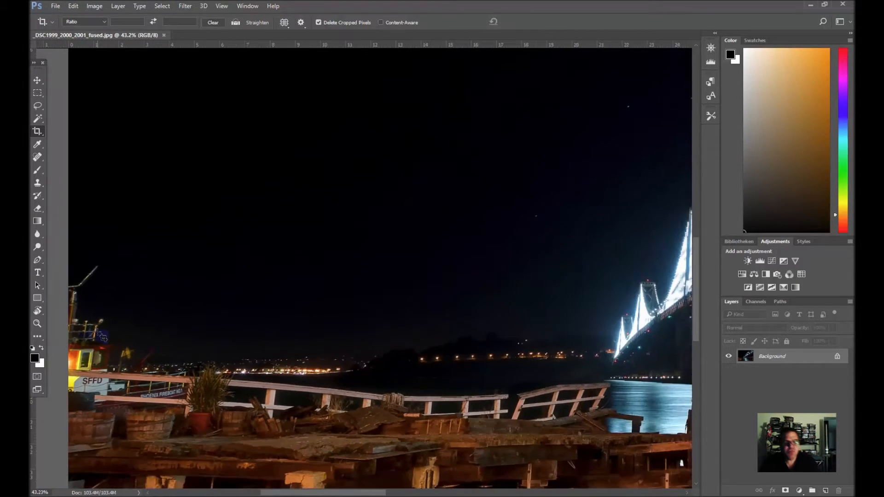
pyautogui.scroll(-1, 106, 341)
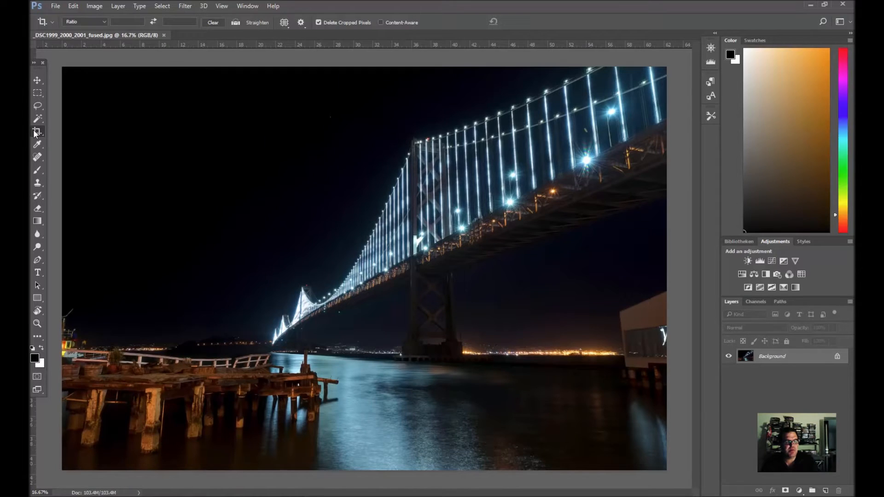
pyautogui.moveTo(38, 132); pyautogui.dragTo(109, 148)
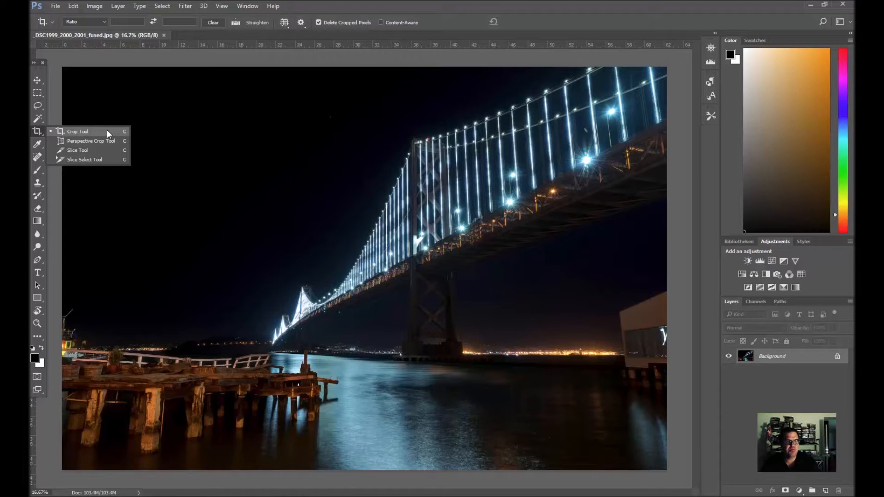
pyautogui.click(107, 131)
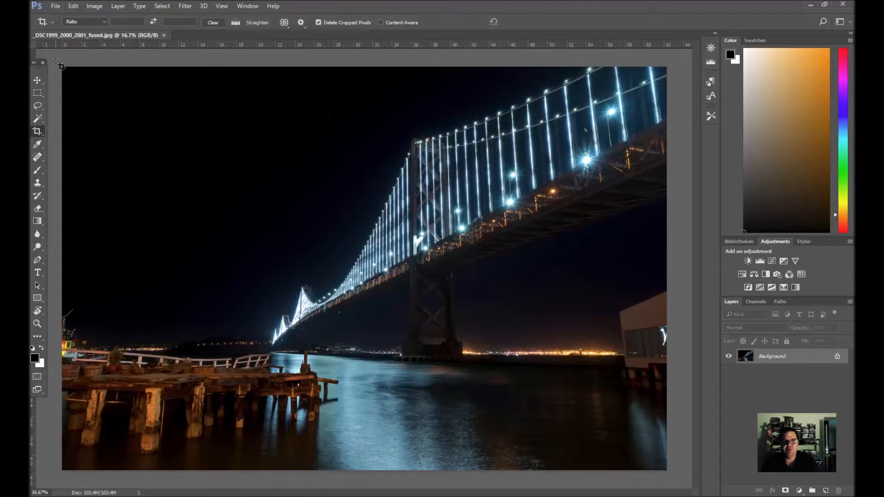
pyautogui.moveTo(55, 60); pyautogui.dragTo(654, 472)
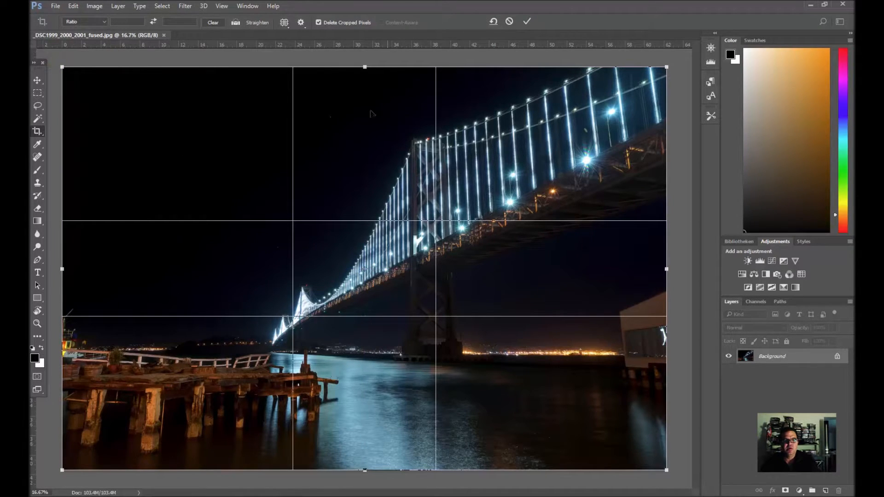
# Compare the crop overlay guides, try the Triangle overlay, and set the overlay to Rule of Thirds.
pyautogui.click(289, 24)
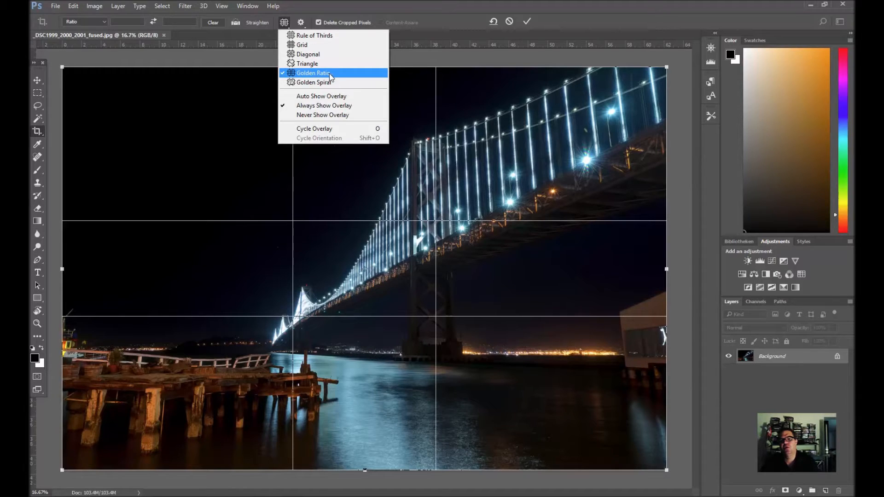
pyautogui.click(432, 9)
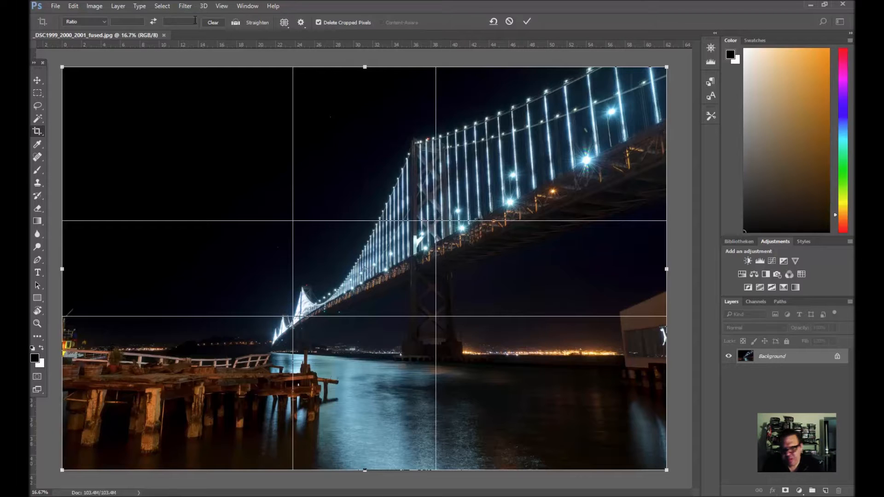
pyautogui.click(286, 23)
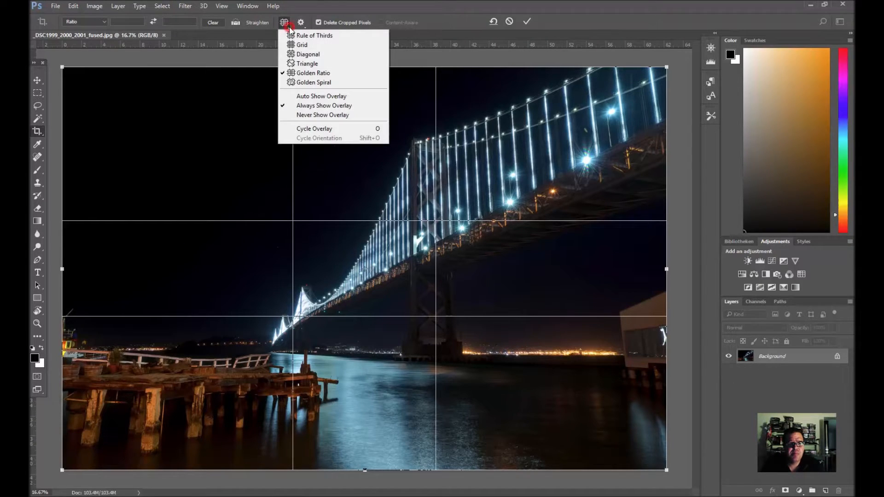
pyautogui.click(314, 63)
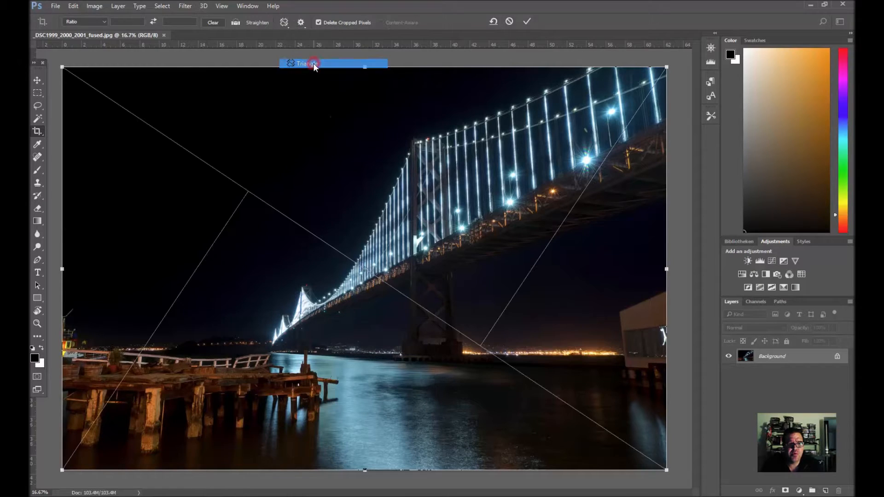
pyautogui.click(285, 23)
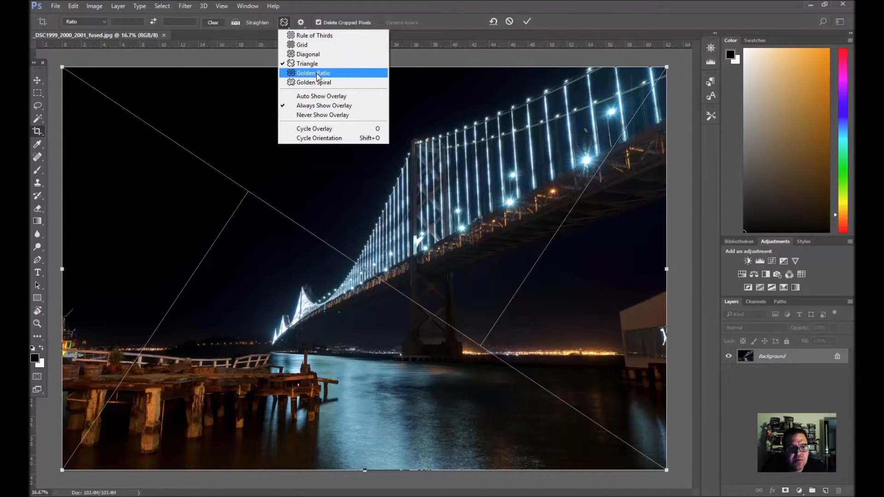
pyautogui.click(313, 35)
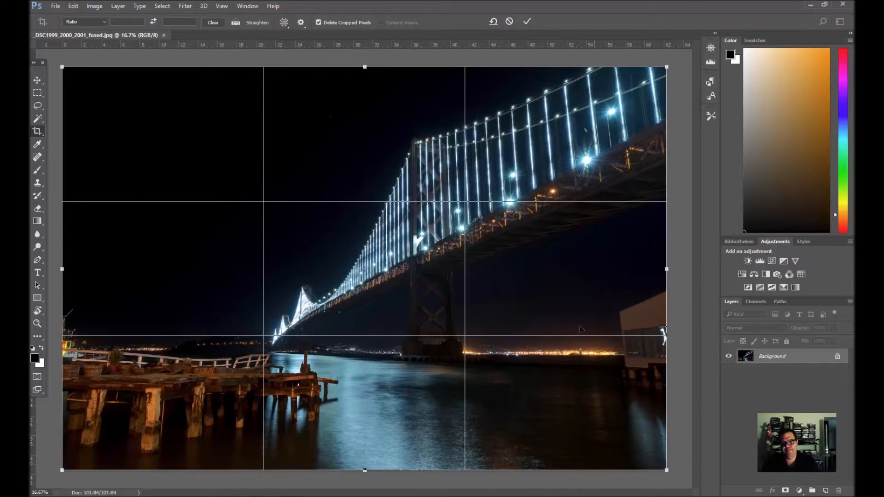
# Crop the image to about 37.78 cm high, trimming the upper sky, the building beside the bridge and the fireboat beside the pier.
pyautogui.moveTo(365, 66); pyautogui.dragTo(364, 102)
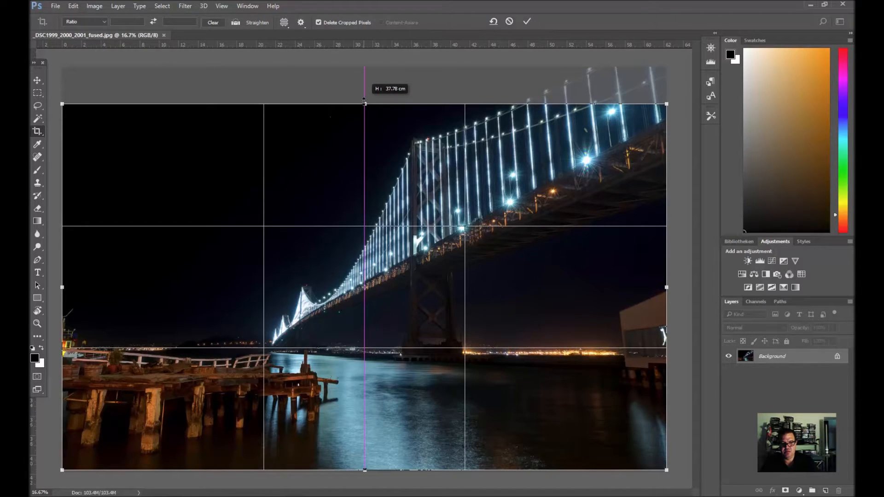
pyautogui.moveTo(364, 100); pyautogui.dragTo(364, 103)
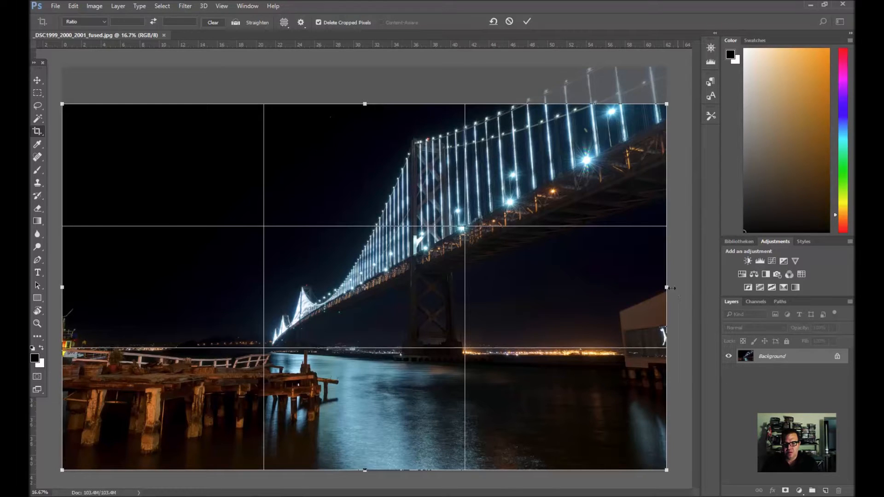
pyautogui.moveTo(667, 288); pyautogui.dragTo(620, 289)
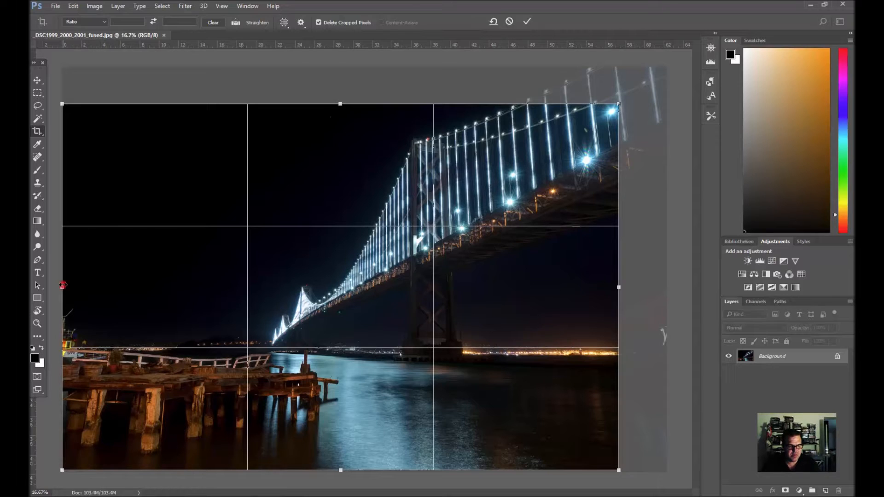
pyautogui.moveTo(63, 286); pyautogui.dragTo(107, 289)
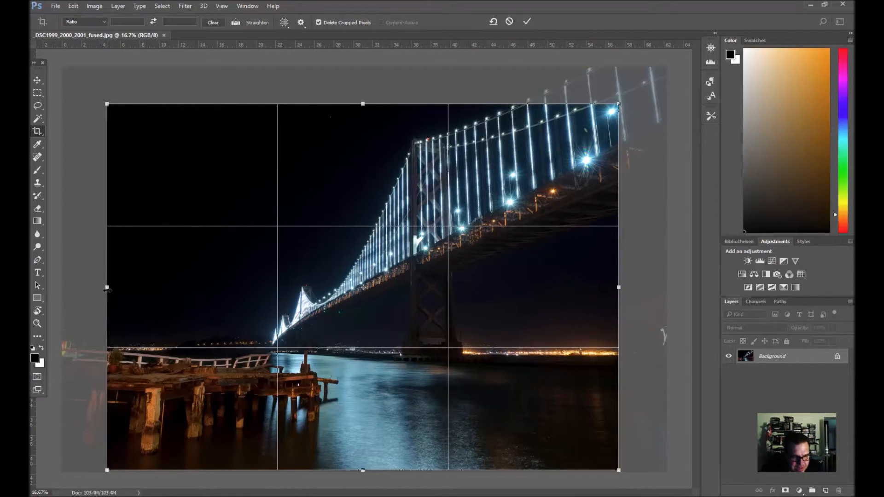
pyautogui.moveTo(108, 288); pyautogui.dragTo(121, 290)
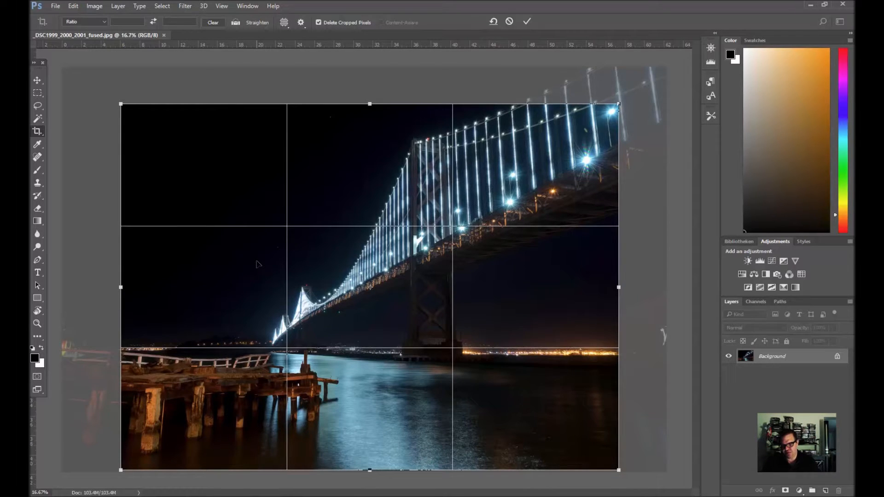
pyautogui.press('Return')
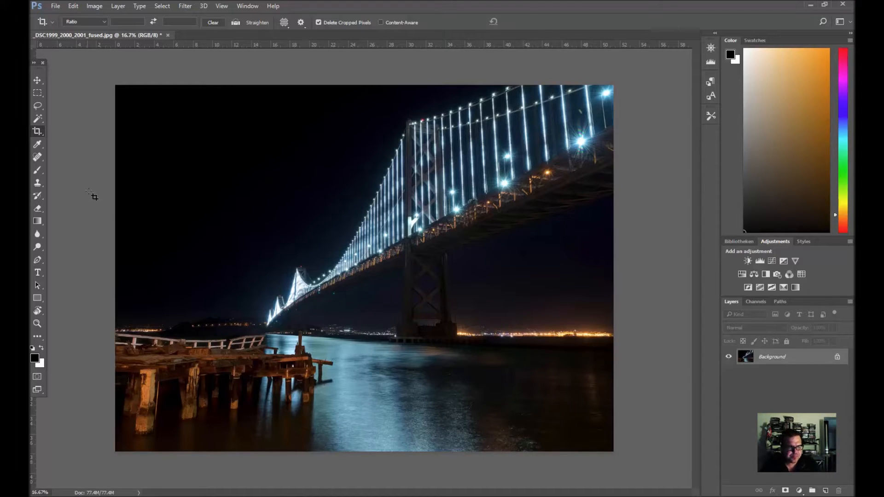
# Remove small bright specks from the water in the image's lower-right area with the Content-Aware Spot Healing Brush.
pyautogui.click(38, 157)
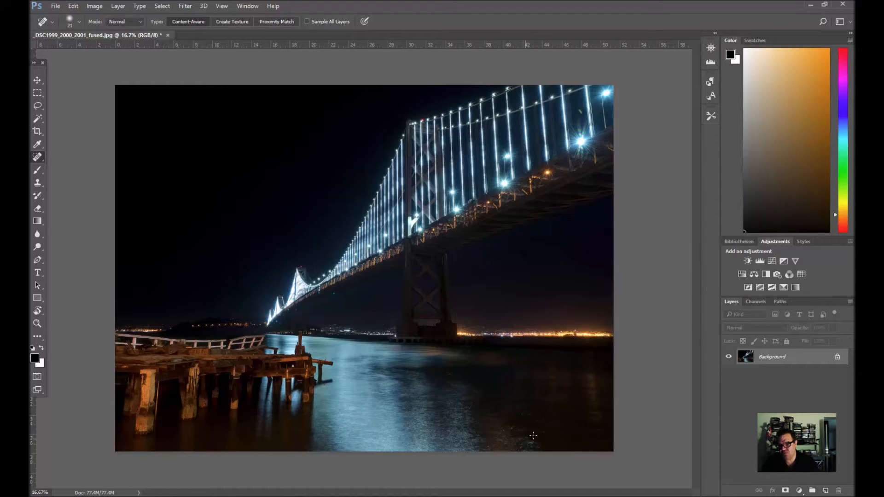
pyautogui.scroll(5, 483, 451)
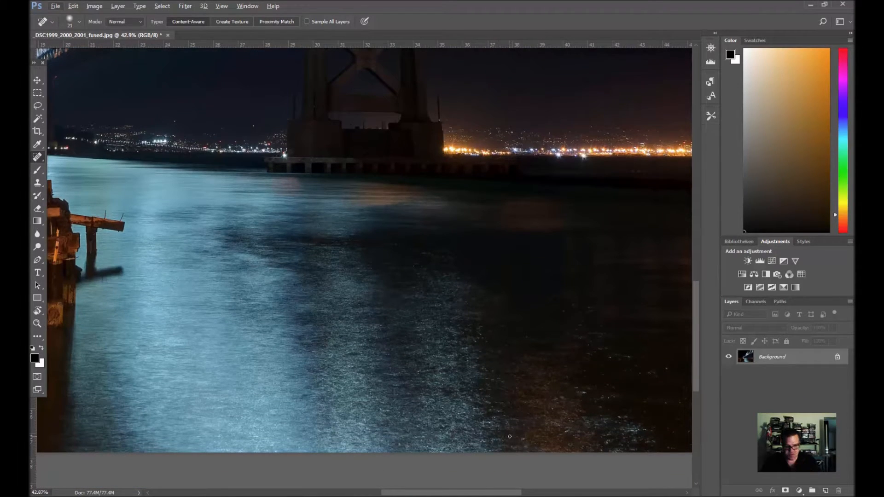
pyautogui.scroll(4, 527, 443)
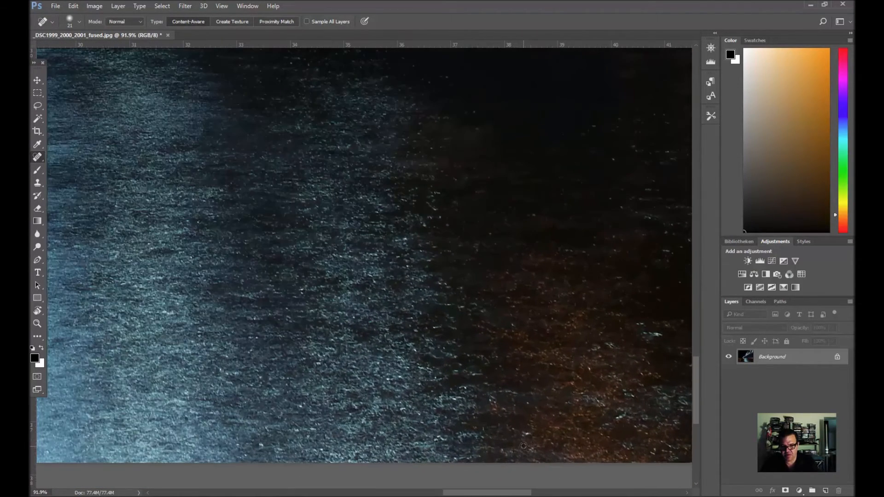
pyautogui.click(528, 434)
pyautogui.click(641, 324)
pyautogui.scroll(-4, 637, 341)
pyautogui.scroll(-3, 637, 341)
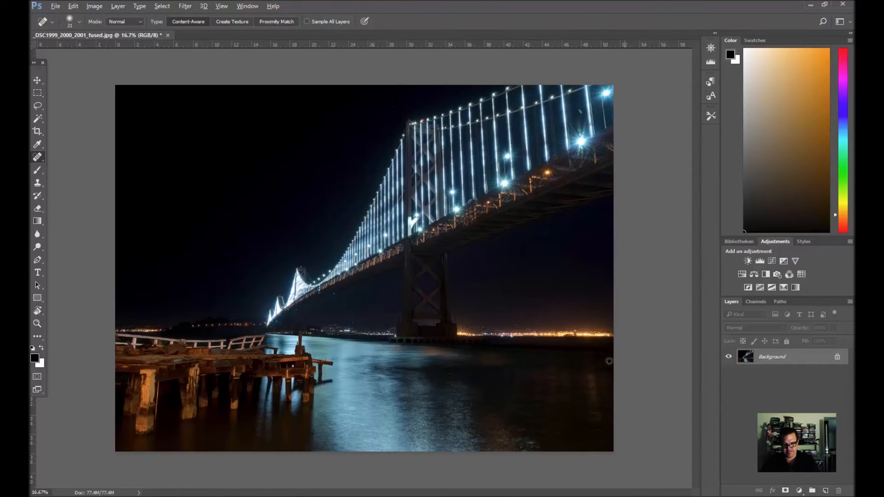
# Try to remove the bright blue reflections in the lower-right water with a larger Spot Healing Brush, and undo the stroke.
pyautogui.scroll(3, 539, 443)
pyautogui.scroll(5, 562, 453)
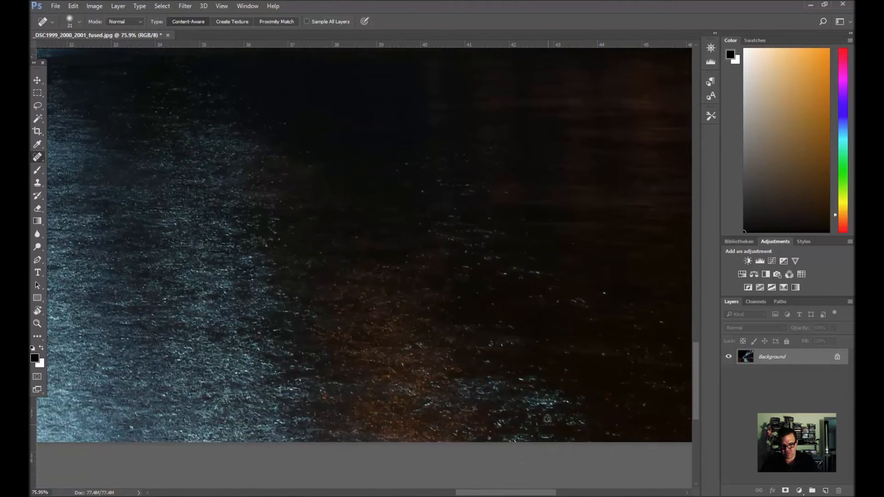
pyautogui.keyDown('alt'); pyautogui.rightClick(497, 373); pyautogui.keyUp('alt')
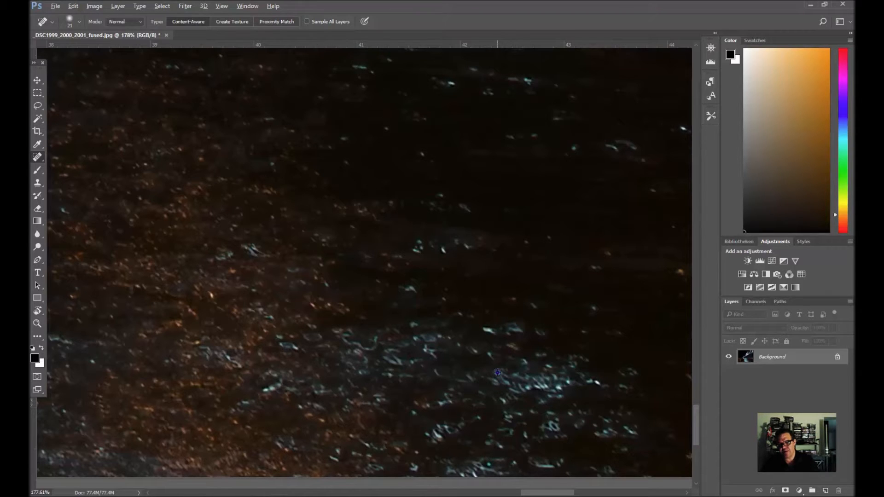
pyautogui.keyDown('alt'); pyautogui.rightClick(497, 372); pyautogui.keyUp('alt')
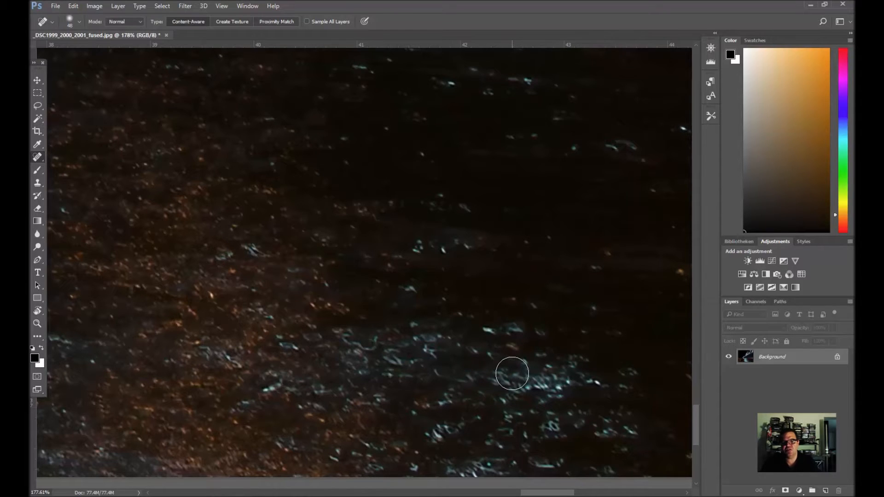
pyautogui.moveTo(495, 381)
pyautogui.mouseDown()
pyautogui.moveTo(567, 382)
pyautogui.moveTo(582, 361)
pyautogui.moveTo(503, 372)
pyautogui.mouseUp()
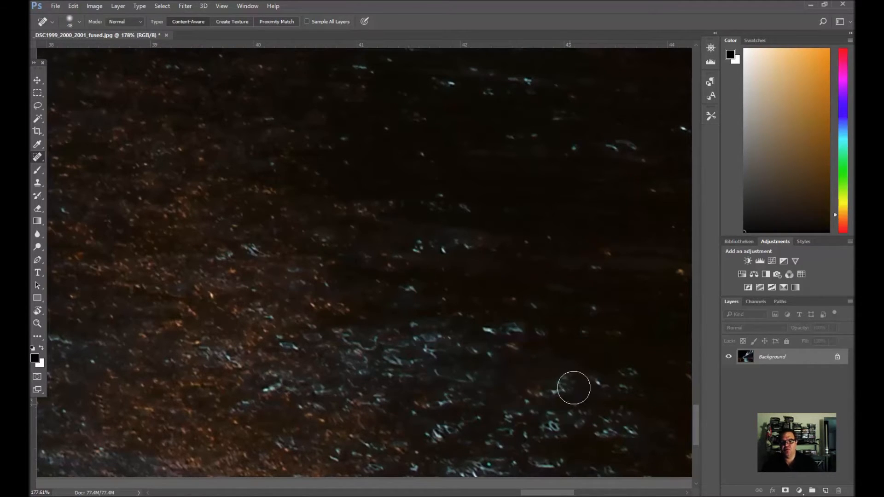
pyautogui.scroll(-8, 579, 381)
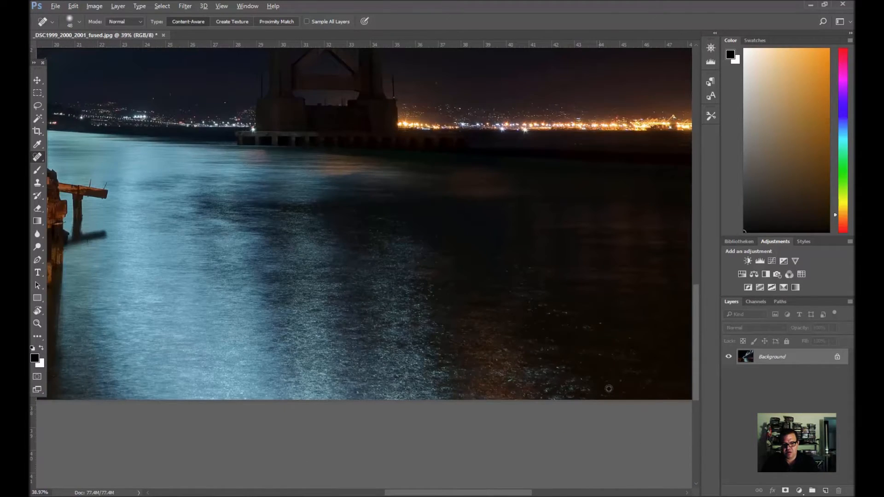
pyautogui.scroll(5, 612, 385)
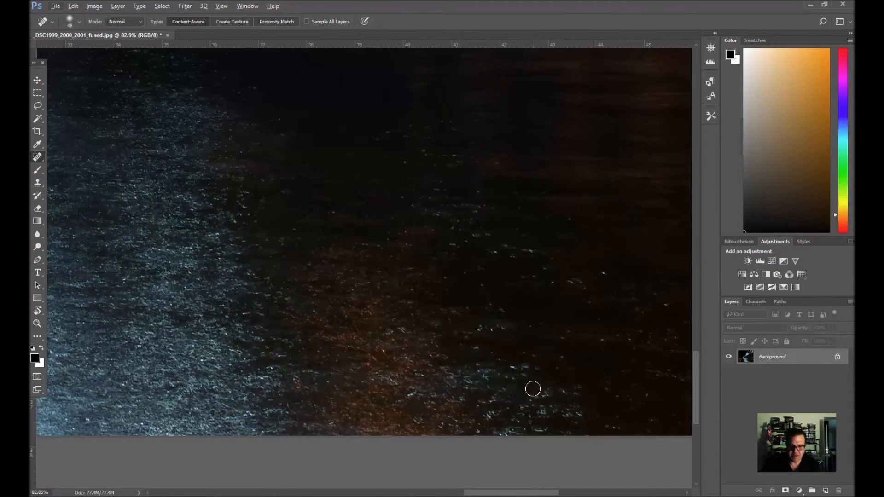
pyautogui.scroll(2, 535, 385)
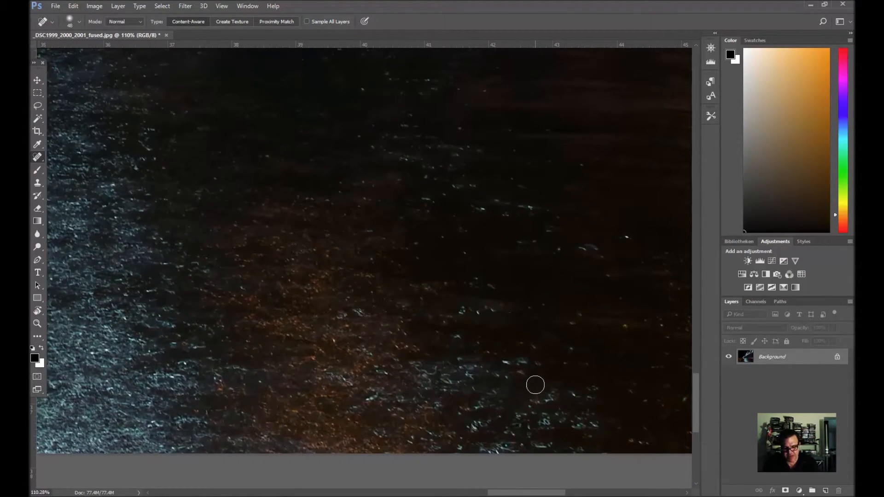
pyautogui.hotkey('ctrl', 'z')
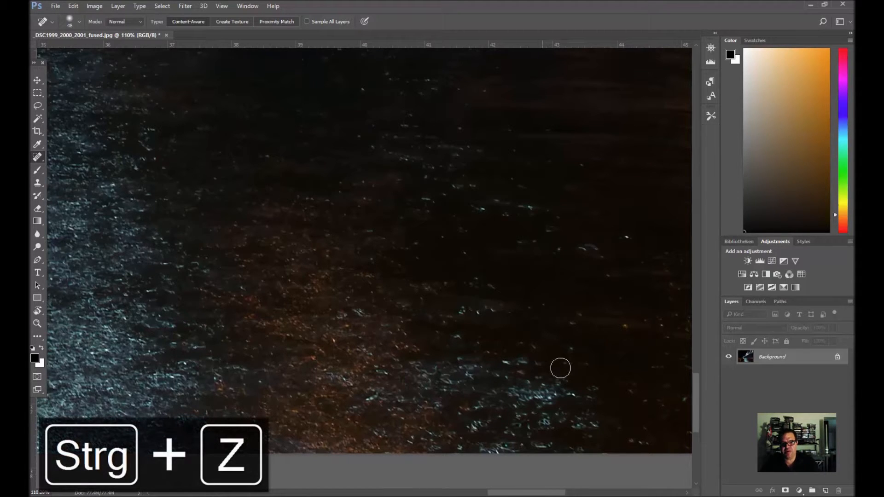
# Tone down the bright blue reflections in the lower-right water by cloning nearby water with a 67 px Clone Stamp at 29% opacity.
pyautogui.click(37, 183)
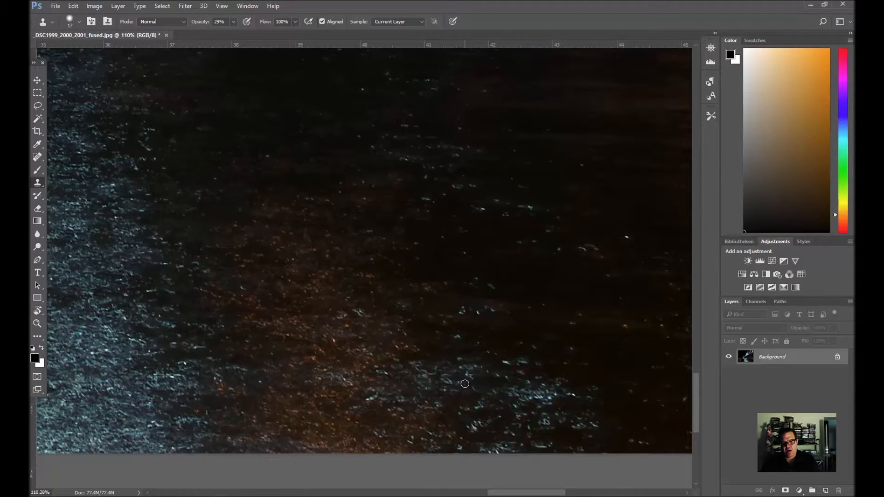
pyautogui.moveTo(485, 410); pyautogui.dragTo(500, 410)
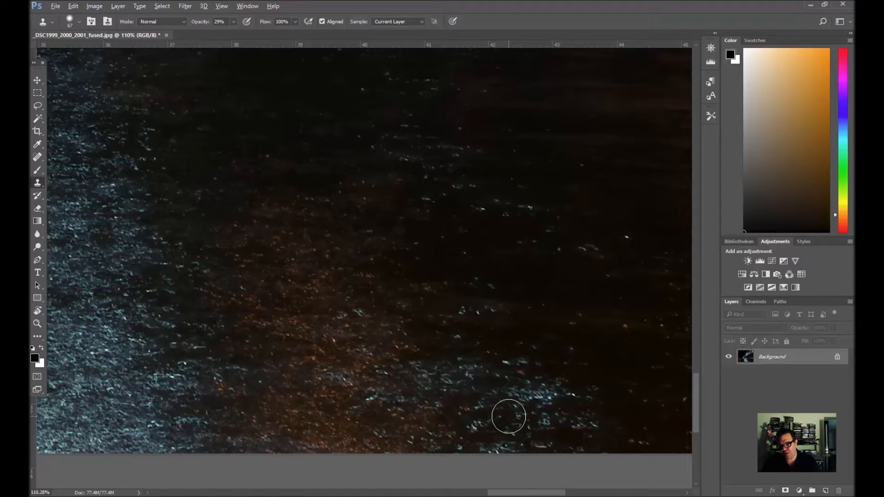
pyautogui.keyDown('alt'); pyautogui.click(508, 416); pyautogui.keyUp('alt')
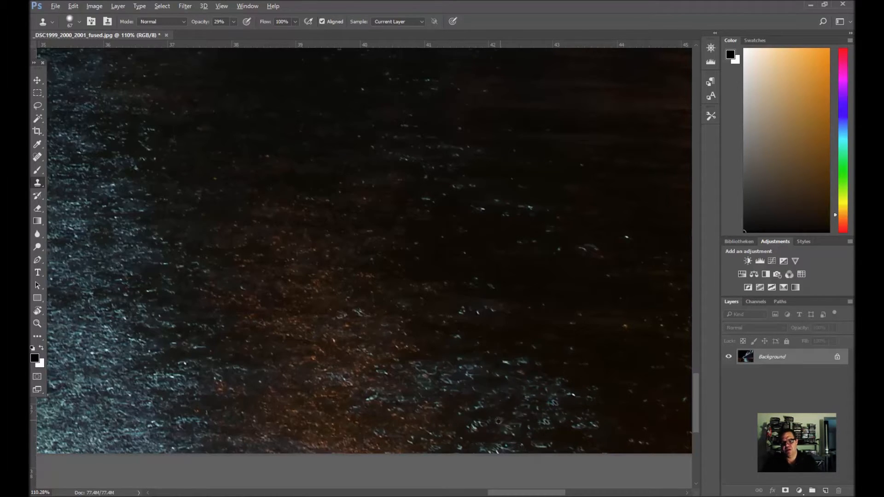
pyautogui.moveTo(519, 395)
pyautogui.mouseDown()
pyautogui.moveTo(506, 395)
pyautogui.moveTo(515, 395)
pyautogui.moveTo(511, 419)
pyautogui.mouseUp()
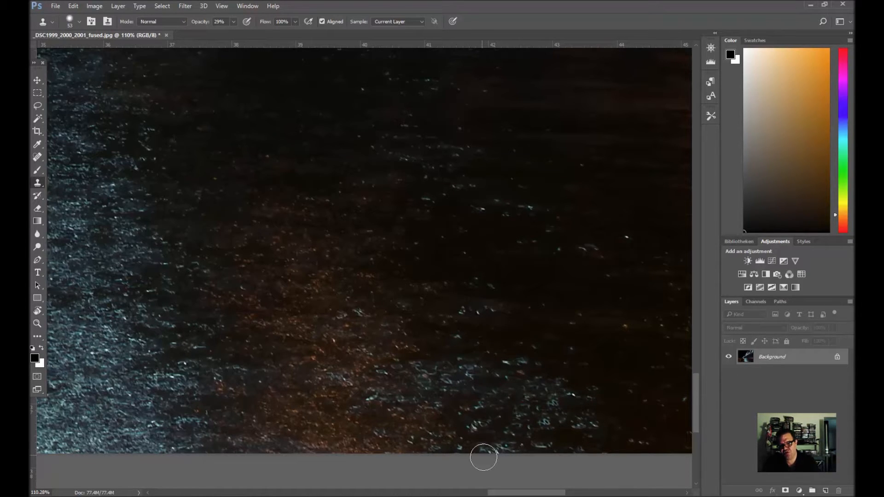
# Clone nearby dark water over the bright blue reflections in the image's lower-right corner with a 53 px Clone Stamp.
pyautogui.keyDown('alt'); pyautogui.click(523, 395); pyautogui.keyUp('alt')
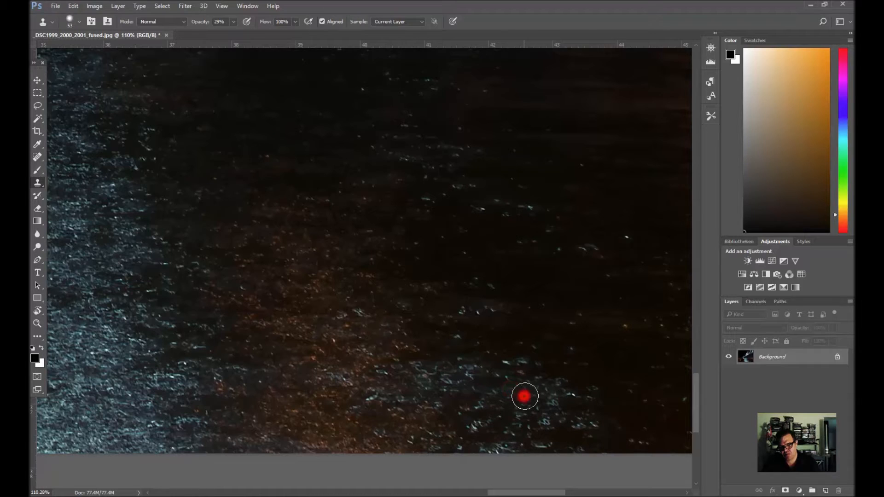
pyautogui.moveTo(543, 389); pyautogui.dragTo(532, 389)
pyautogui.click(556, 404)
pyautogui.click(555, 402)
pyautogui.click(545, 404)
pyautogui.click(560, 404)
# Tone down the remaining bright glints along the water's lower-right edge with a 26 px Clone Stamp at 29% opacity.
pyautogui.scroll(-5, 516, 378)
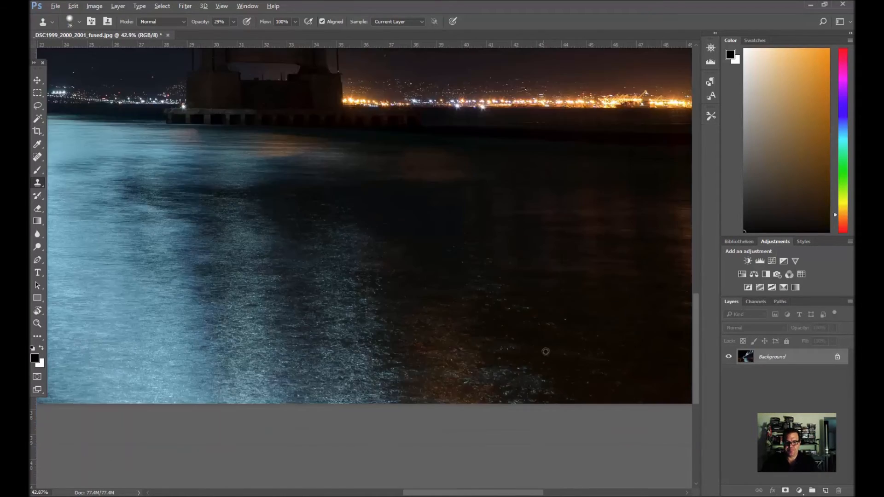
pyautogui.scroll(5, 595, 364)
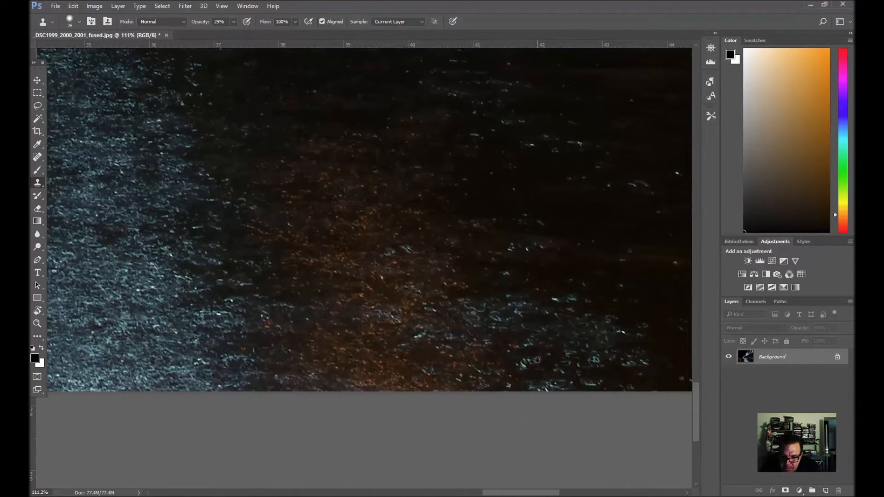
pyautogui.click(523, 365)
pyautogui.click(521, 365)
pyautogui.click(521, 367)
pyautogui.click(528, 362)
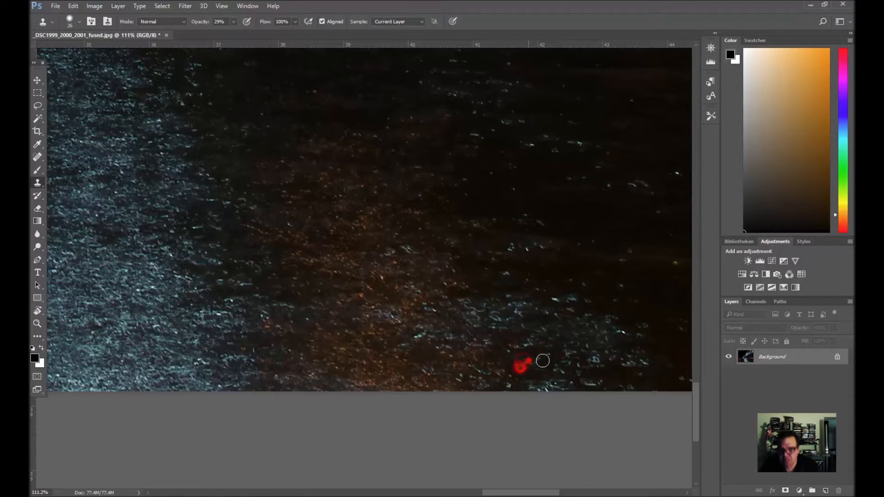
pyautogui.click(594, 362)
pyautogui.click(595, 361)
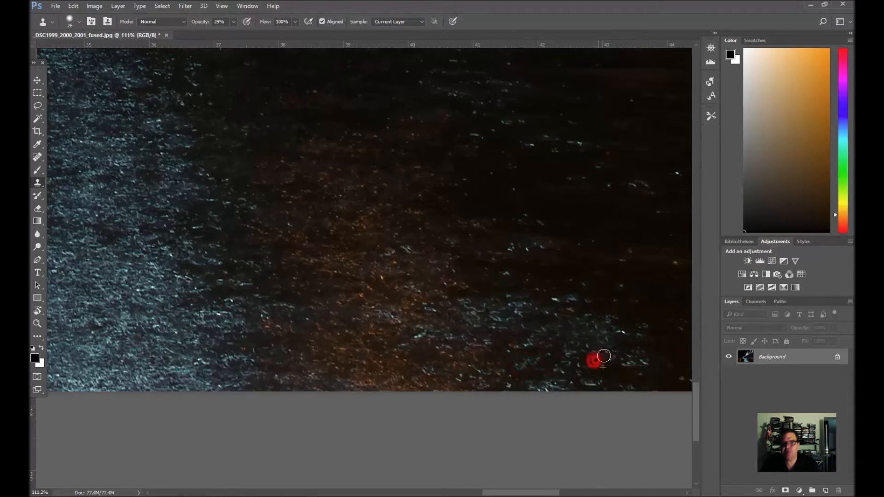
pyautogui.scroll(-1, 569, 344)
pyautogui.scroll(-5, 569, 344)
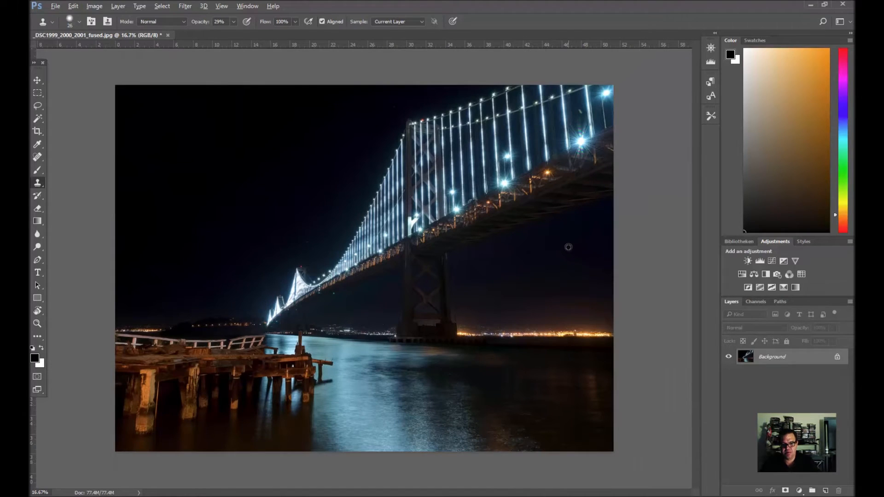
pyautogui.scroll(-1, 563, 255)
pyautogui.scroll(1, 564, 255)
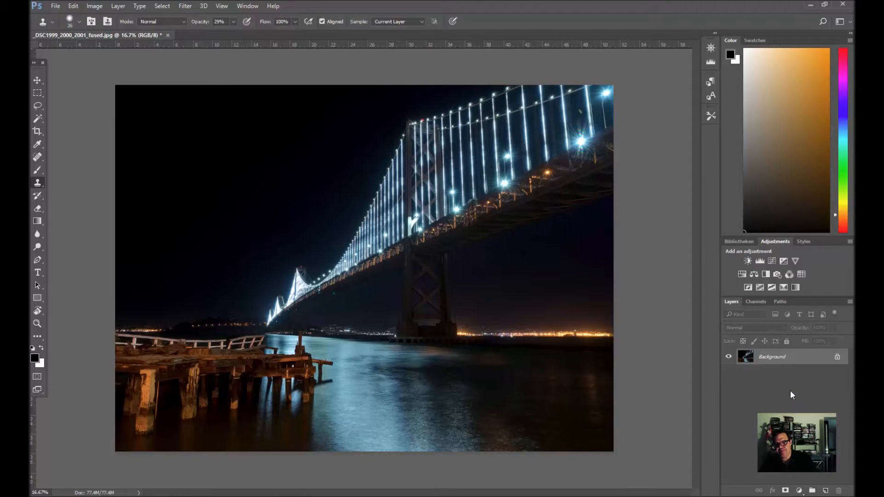
# Duplicate the background layer twice, hide the topmost copy and select Layer 1.
pyautogui.hotkey('ctrl', 'j')
pyautogui.hotkey('ctrl', 'j')
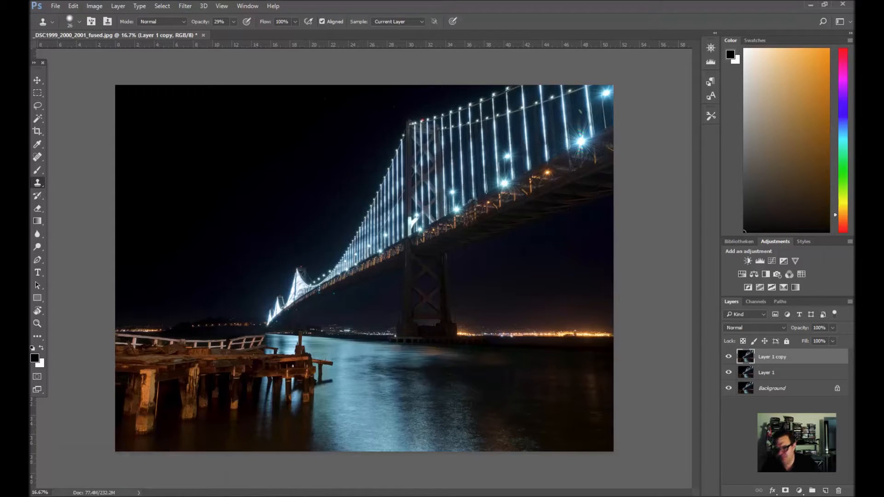
pyautogui.click(768, 375)
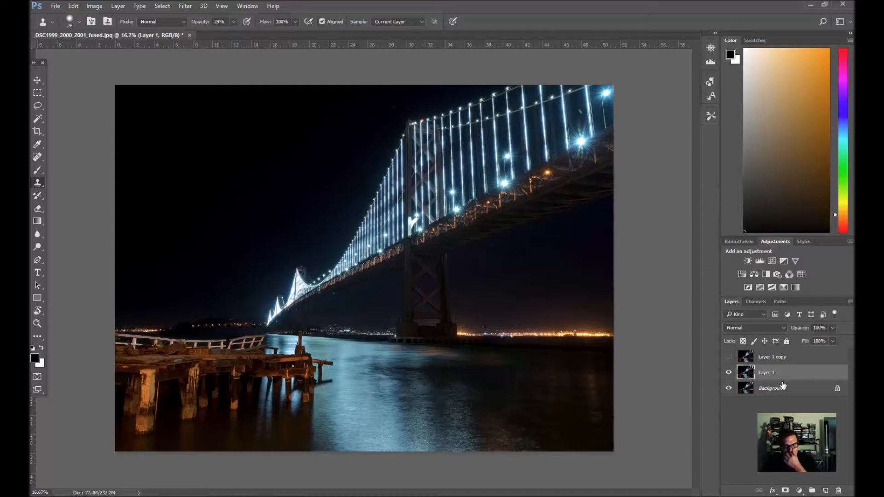
# Apply a Gaussian Blur with a 22.2-pixel radius to Layer 1 and set its blending mode to Soft Light.
pyautogui.click(185, 6)
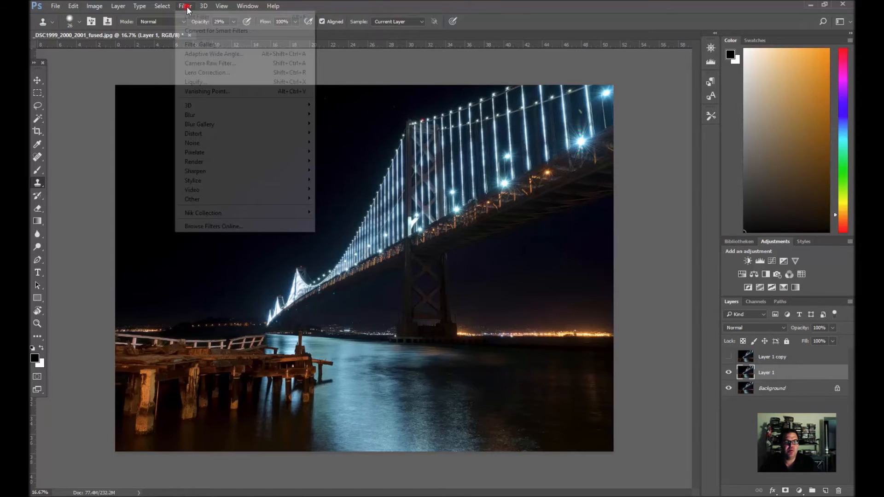
pyautogui.moveTo(205, 115)
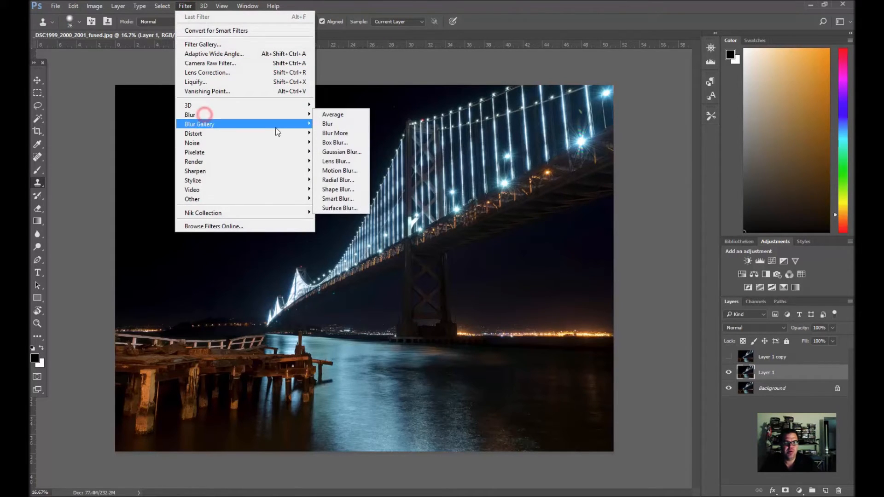
pyautogui.click(353, 152)
pyautogui.moveTo(754, 252)
pyautogui.mouseDown()
pyautogui.moveTo(770, 252)
pyautogui.moveTo(735, 252)
pyautogui.moveTo(750, 253)
pyautogui.mouseUp()
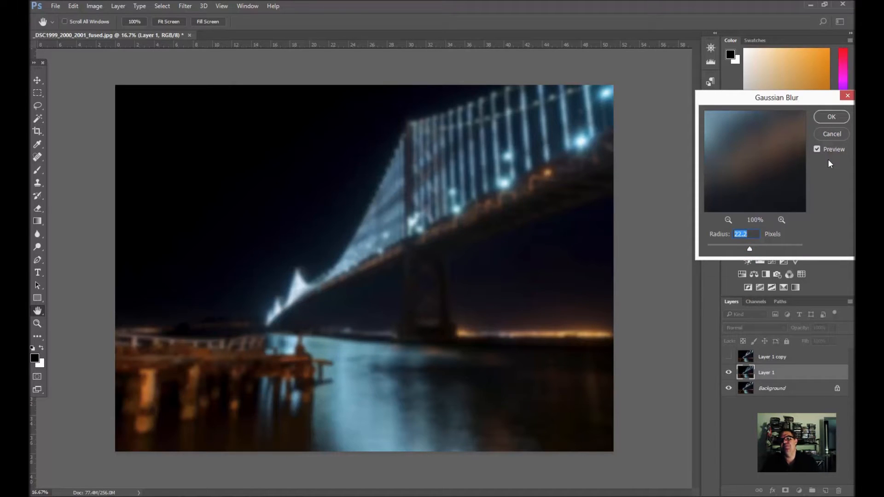
pyautogui.press('s')
pyautogui.click(834, 117)
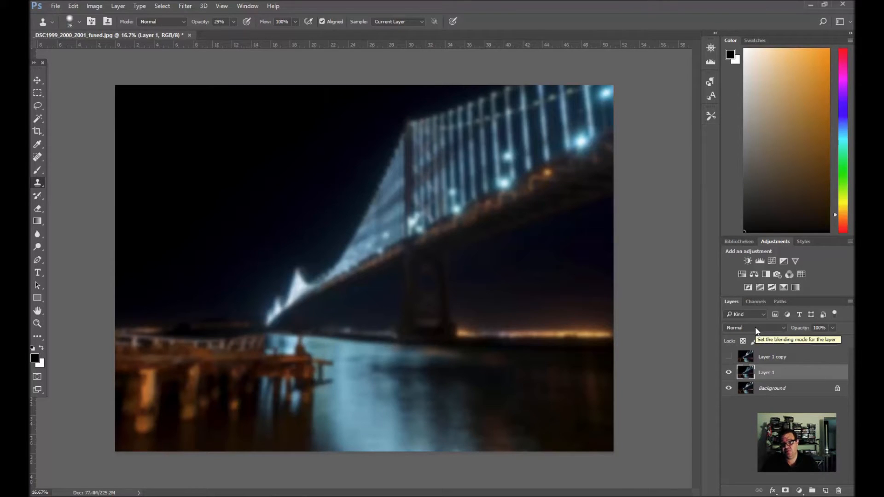
pyautogui.click(755, 328)
pyautogui.press('Escape')
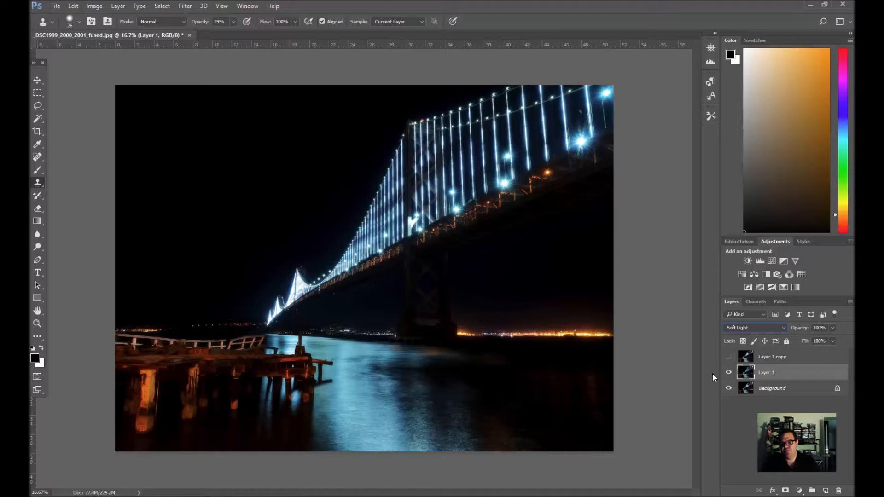
# Show Layer 1 copy and set its blending mode to Normal.
pyautogui.click(729, 357)
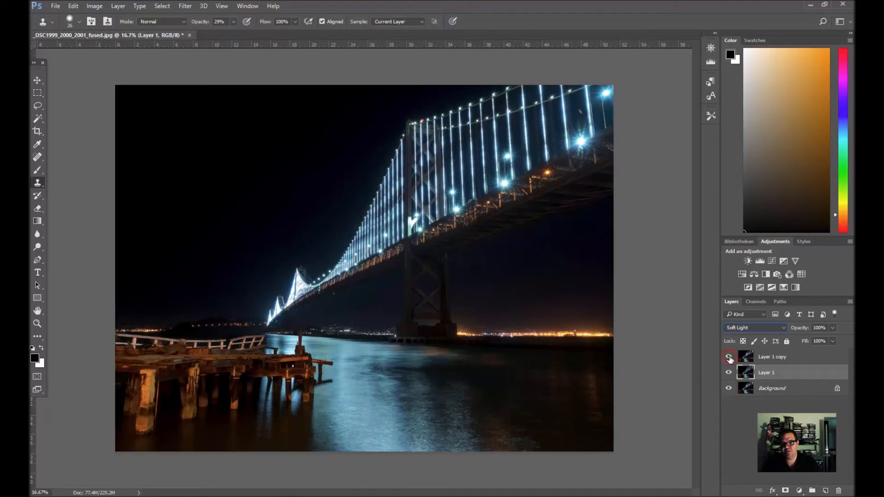
pyautogui.click(739, 328)
pyautogui.click(785, 358)
pyautogui.click(798, 358)
pyautogui.click(729, 329)
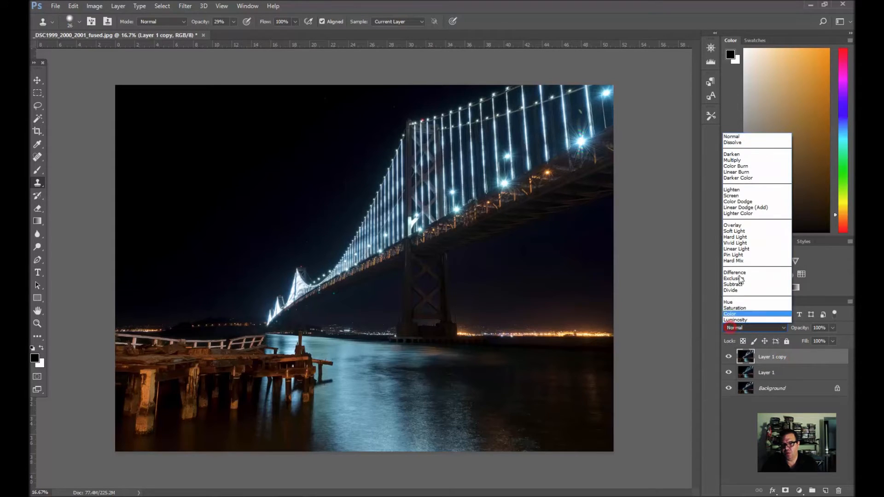
pyautogui.click(739, 136)
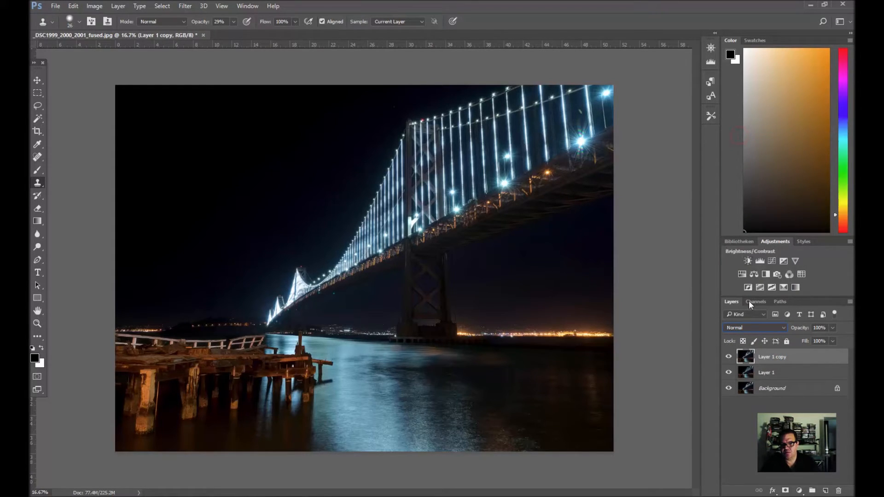
# Compare the image with and without the Soft Light effect by toggling Layer 1 copy's visibility, leaving the copy hidden.
pyautogui.click(729, 358)
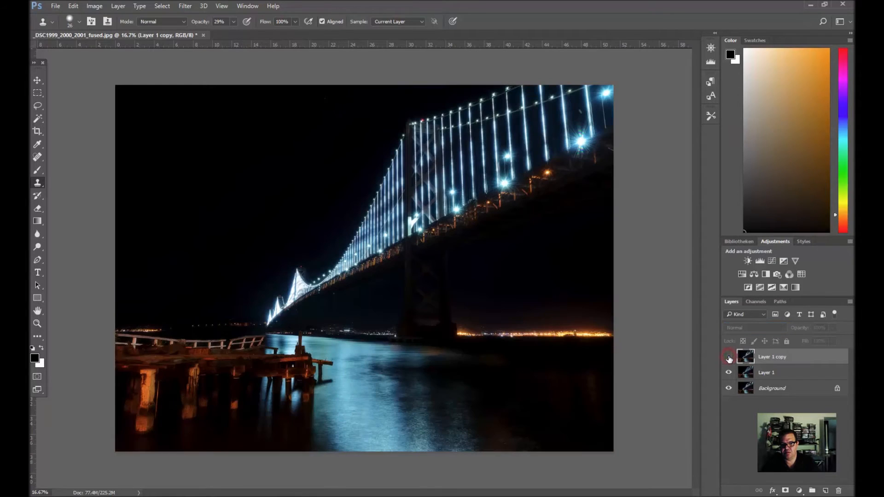
pyautogui.click(728, 357)
pyautogui.click(728, 358)
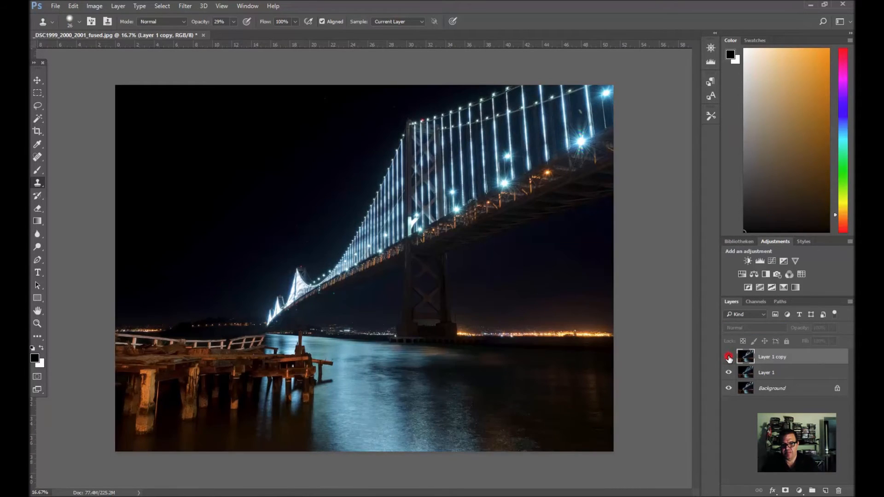
pyautogui.click(729, 358)
pyautogui.click(729, 358)
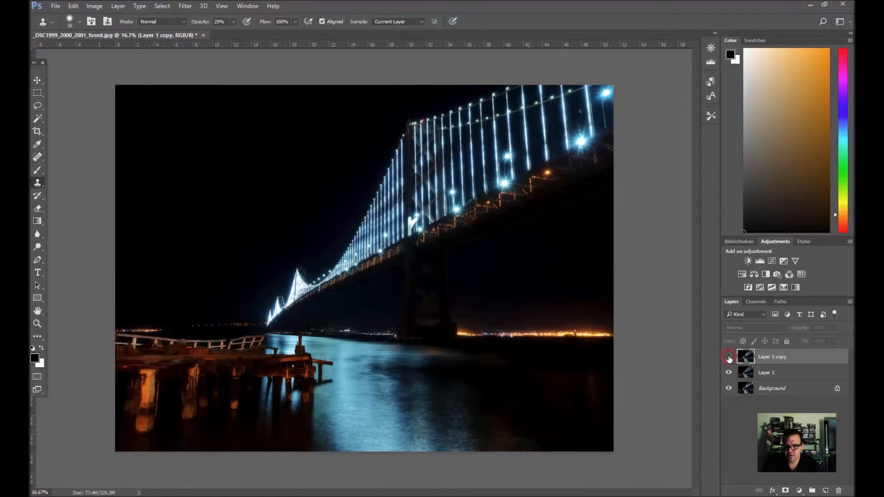
# Reduce the opacity of the Soft Light layer to 43%.
pyautogui.click(782, 374)
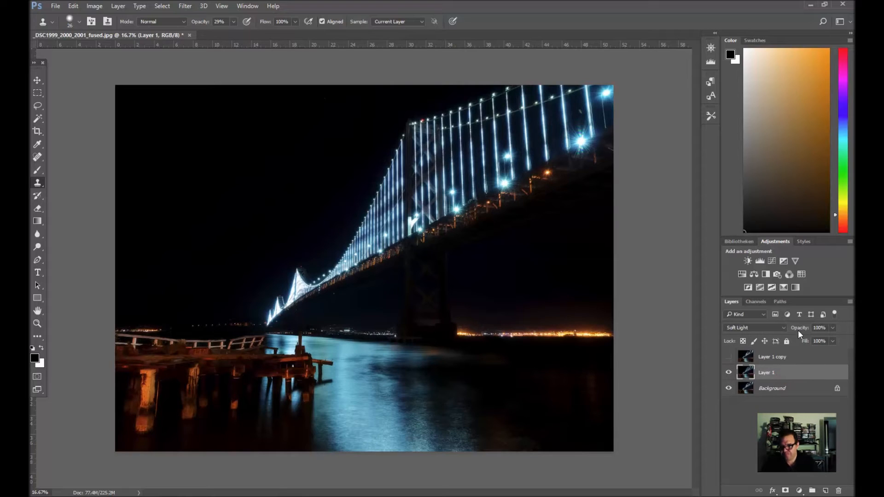
pyautogui.moveTo(804, 331)
pyautogui.mouseDown()
pyautogui.moveTo(790, 333)
pyautogui.moveTo(804, 333)
pyautogui.mouseUp()
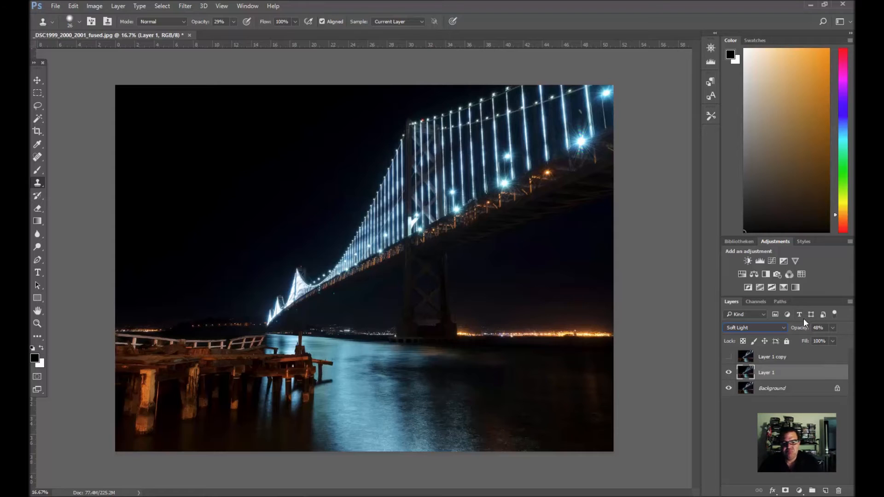
pyautogui.moveTo(801, 328); pyautogui.dragTo(799, 328)
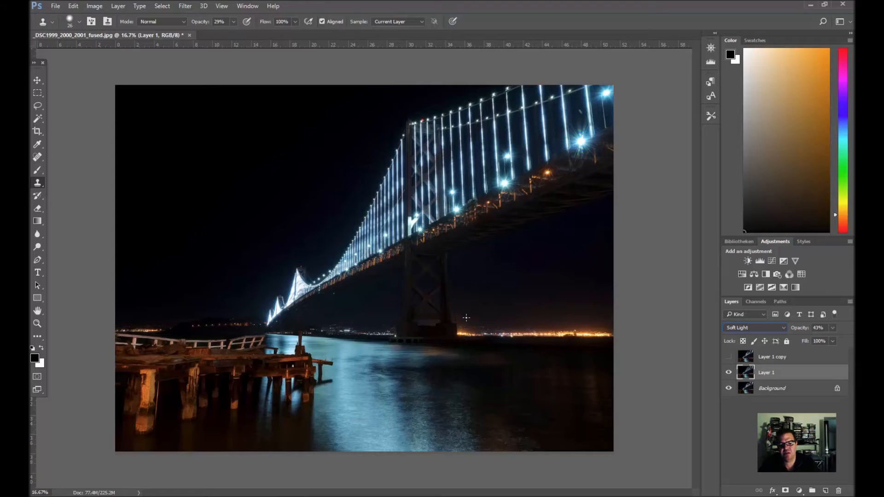
# Show Layer 1 copy and add a white layer mask to it.
pyautogui.click(800, 357)
pyautogui.click(728, 358)
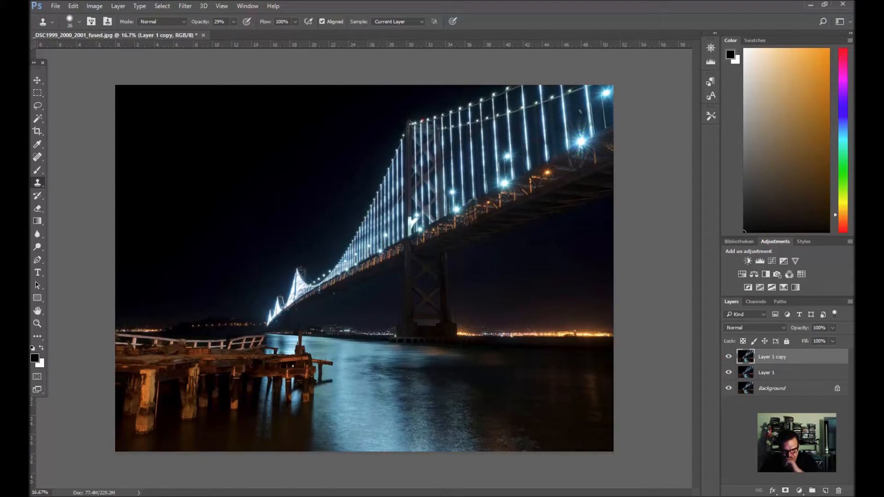
pyautogui.click(785, 491)
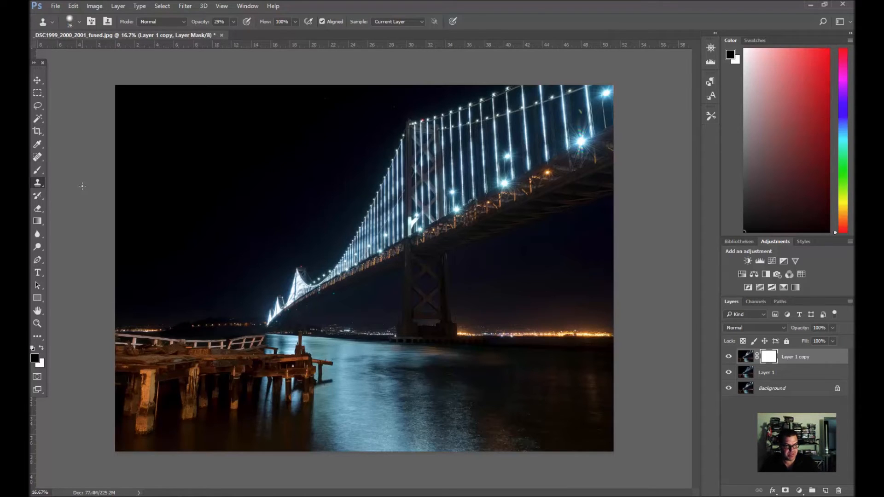
# Set up a black Brush for the layer mask at 47% opacity and a size of about 935 px.
pyautogui.click(37, 171)
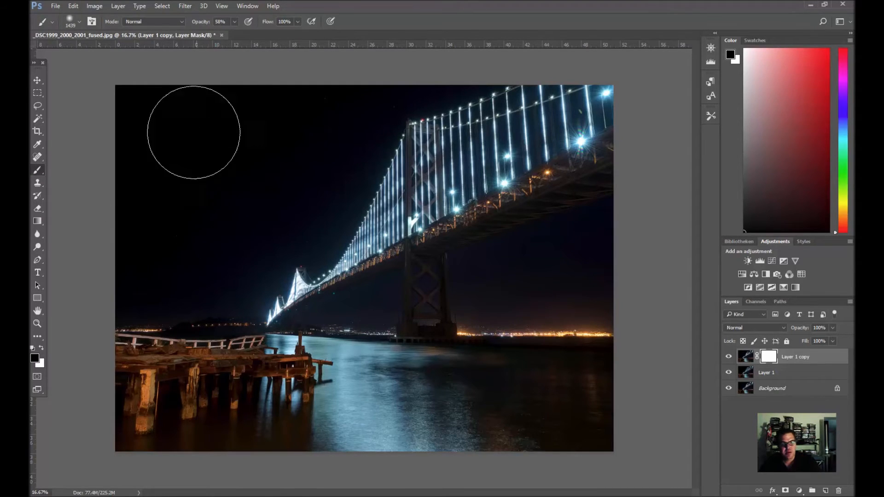
pyautogui.moveTo(204, 22); pyautogui.dragTo(199, 24)
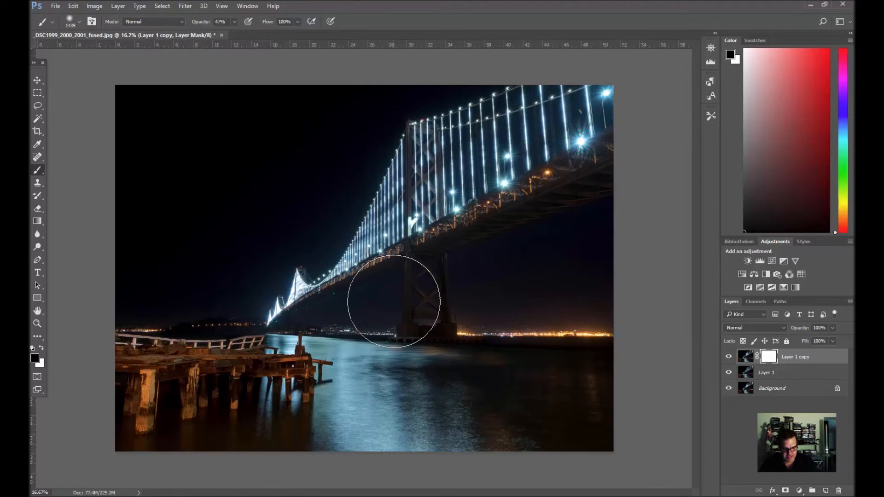
pyautogui.moveTo(394, 302); pyautogui.dragTo(373, 303)
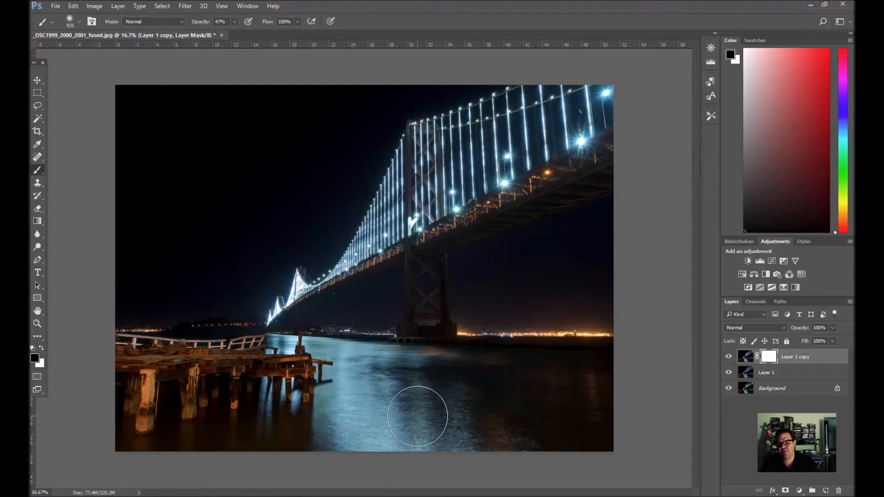
# Compare the image with and without Layer 1 copy to examine the Soft Light effect underneath.
pyautogui.click(783, 372)
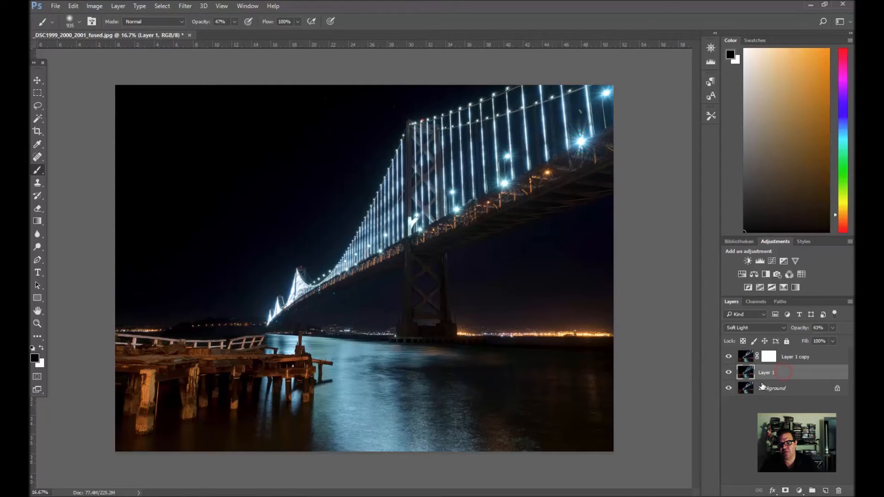
pyautogui.click(731, 358)
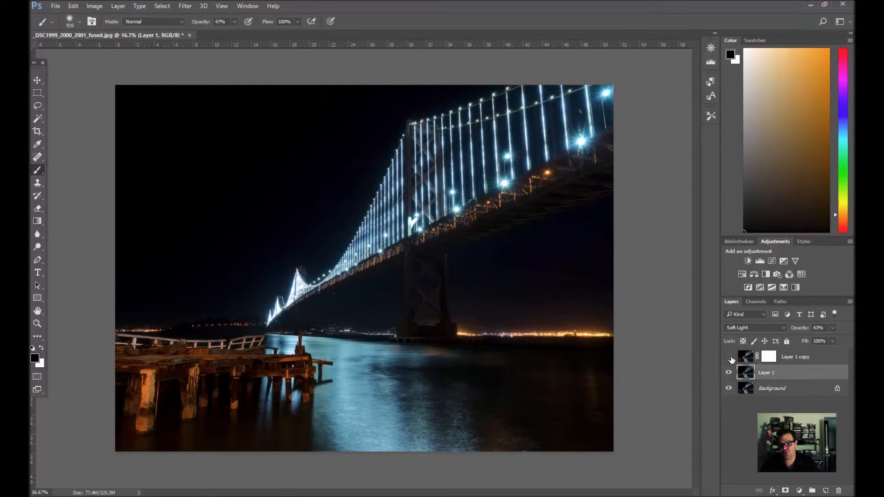
pyautogui.click(731, 359)
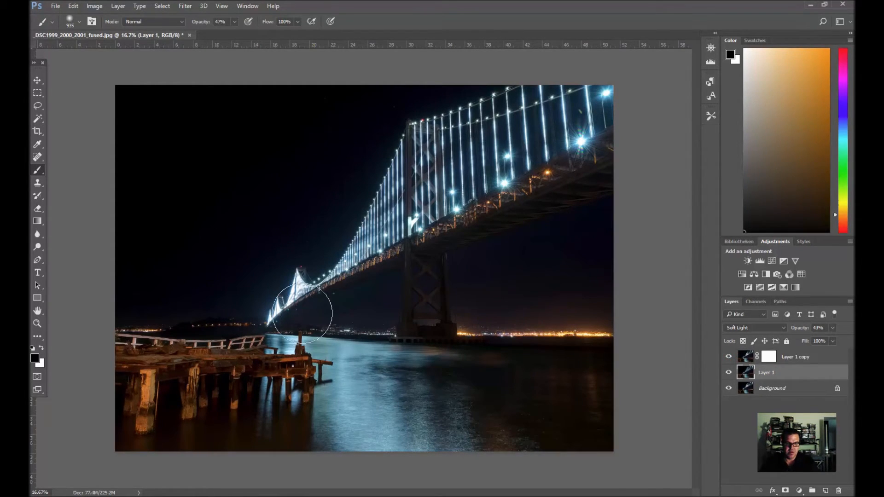
pyautogui.click(729, 357)
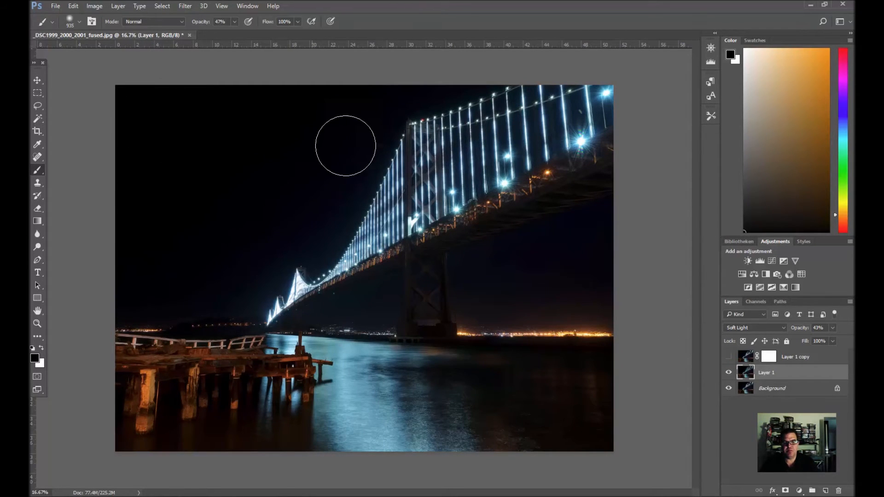
pyautogui.click(728, 357)
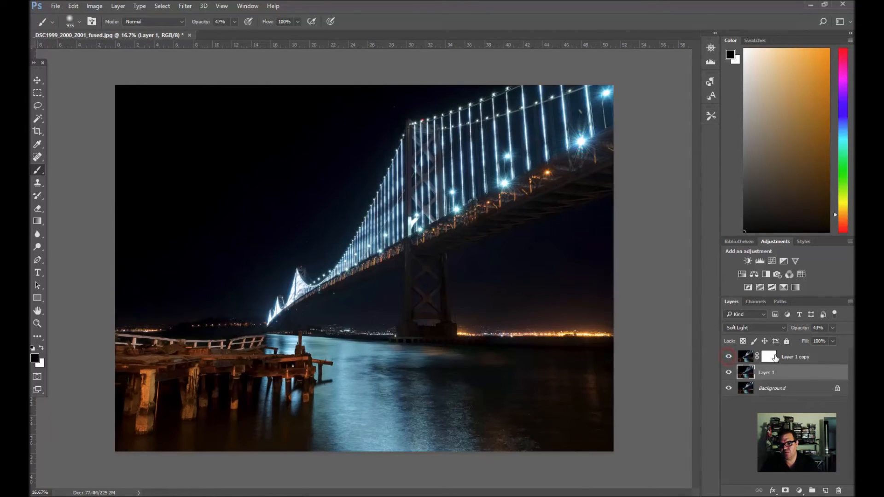
# Paint black at 47% opacity over the bridge on Layer 1 copy's mask to reveal the Soft Light effect there.
pyautogui.click(769, 357)
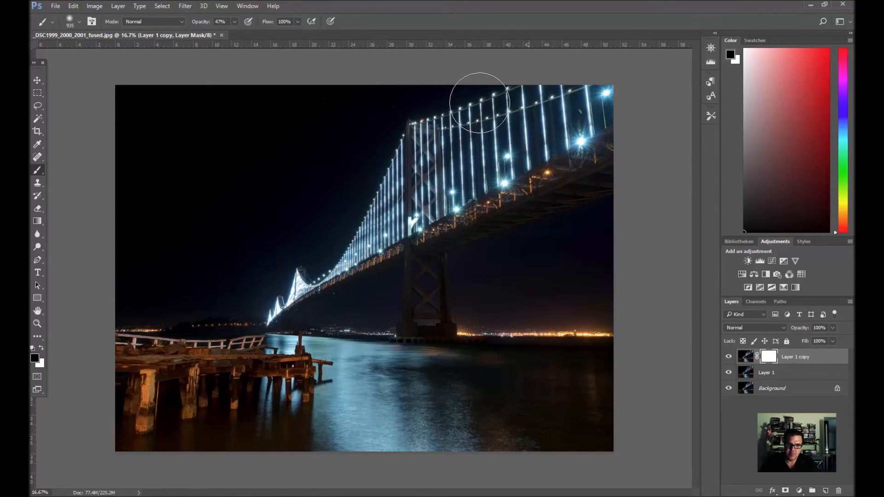
pyautogui.moveTo(495, 148)
pyautogui.mouseDown()
pyautogui.moveTo(622, 134)
pyautogui.moveTo(503, 213)
pyautogui.moveTo(557, 154)
pyautogui.moveTo(534, 153)
pyautogui.moveTo(587, 155)
pyautogui.mouseUp()
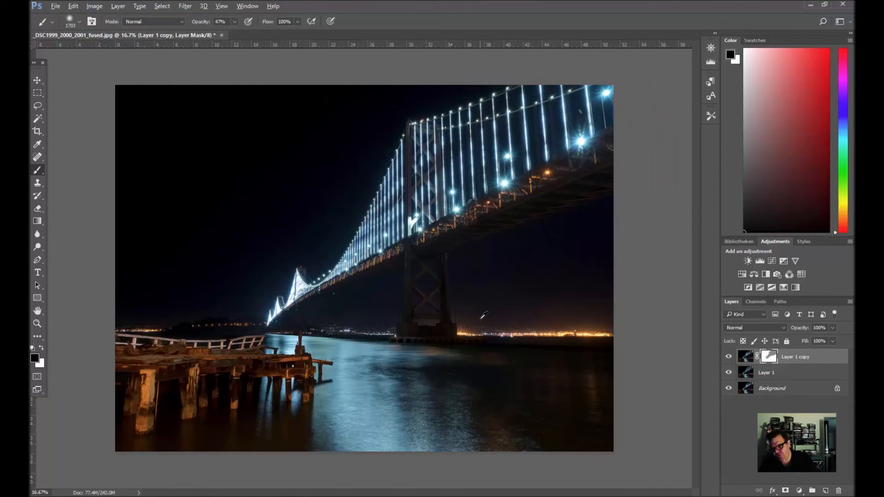
# Enlarge the brush to about 1727 px and paint black at 47% opacity across the water and horizon on Layer 1 copy's mask.
pyautogui.moveTo(483, 318); pyautogui.dragTo(483, 317)
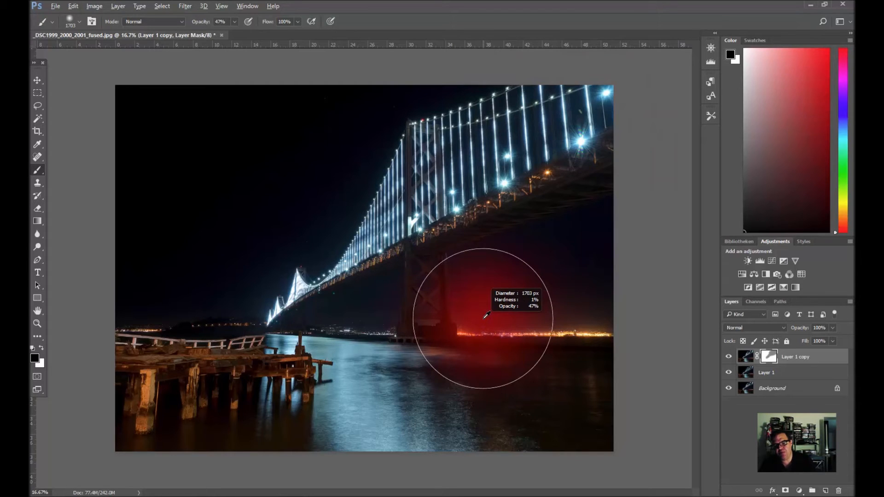
pyautogui.moveTo(489, 321)
pyautogui.mouseDown()
pyautogui.moveTo(578, 314)
pyautogui.moveTo(476, 319)
pyautogui.moveTo(485, 318)
pyautogui.mouseUp()
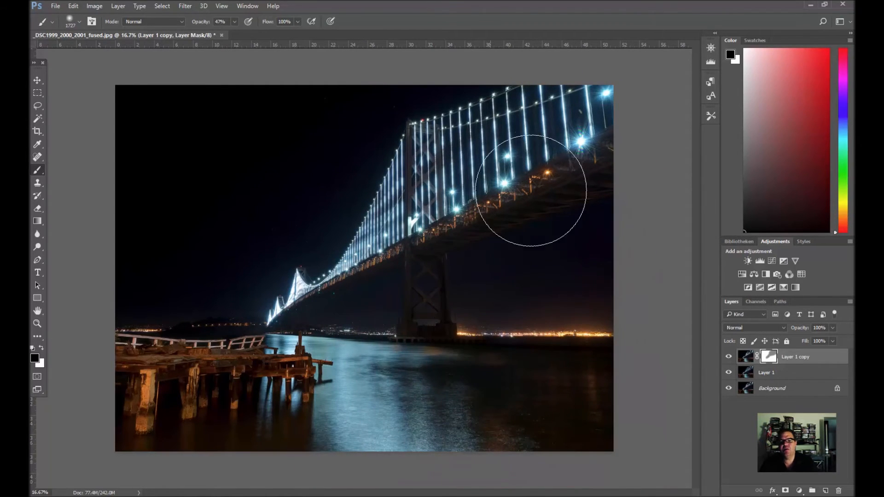
pyautogui.moveTo(323, 356); pyautogui.dragTo(648, 247)
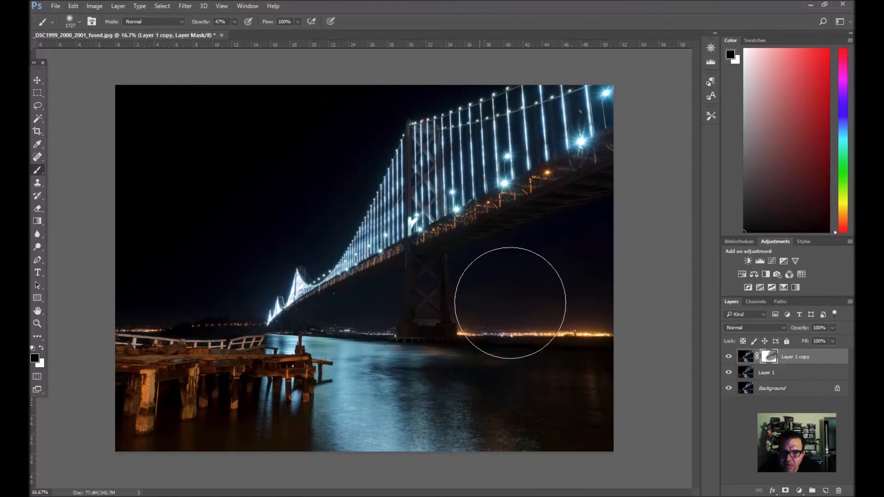
pyautogui.hotkey('ctrl', 'z')
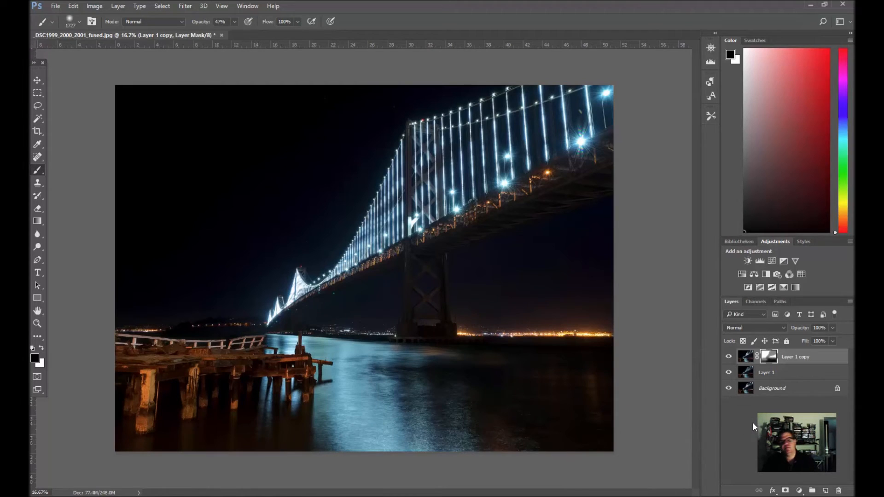
# Select Layer 1 copy, Layer 1 and Background together and merge all visible layers into one.
pyautogui.click(790, 391)
pyautogui.click(845, 361)
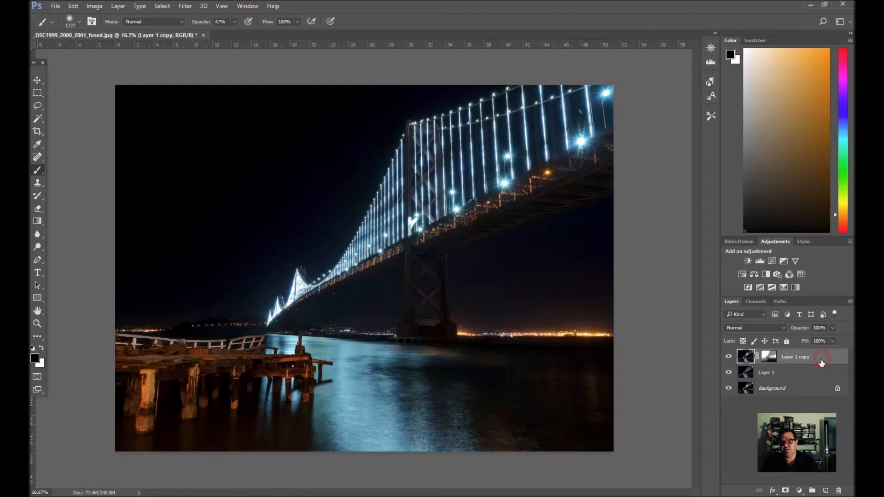
pyautogui.keyDown('shift'); pyautogui.click(805, 395); pyautogui.keyUp('shift')
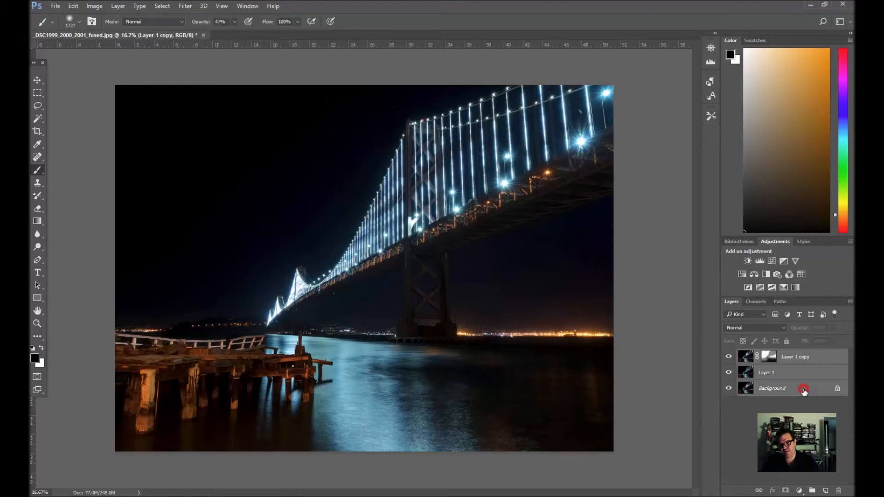
pyautogui.rightClick(802, 390)
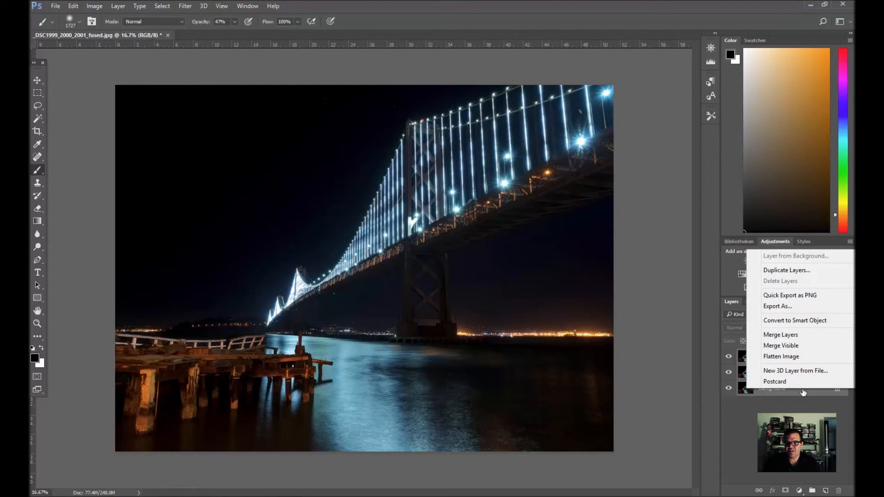
pyautogui.click(797, 345)
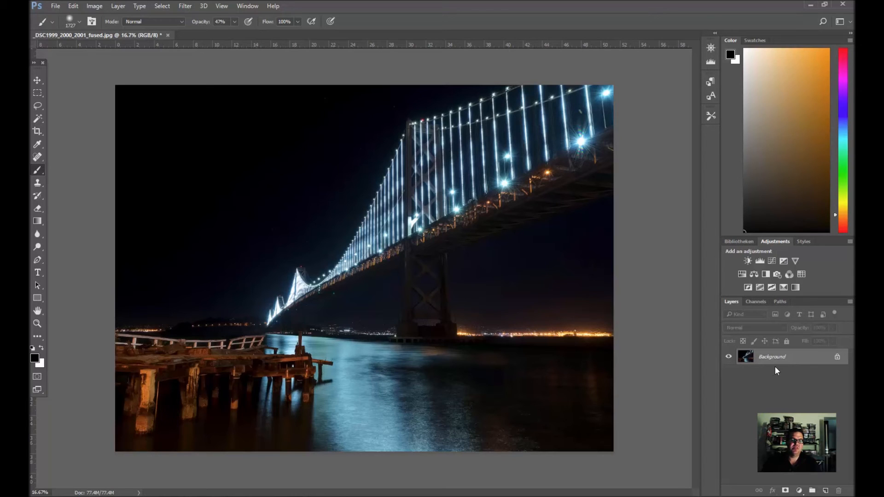
# Begin saving the merged image as a new file in Photoshop PSD format.
pyautogui.click(57, 6)
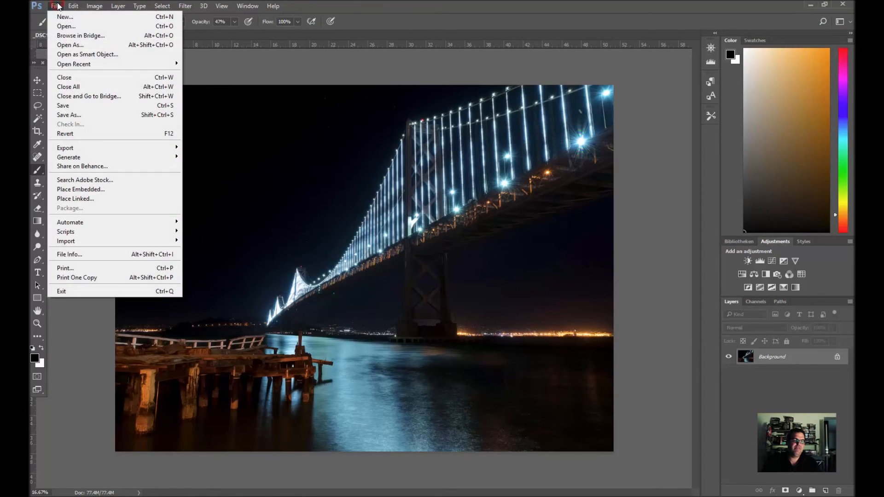
pyautogui.click(81, 114)
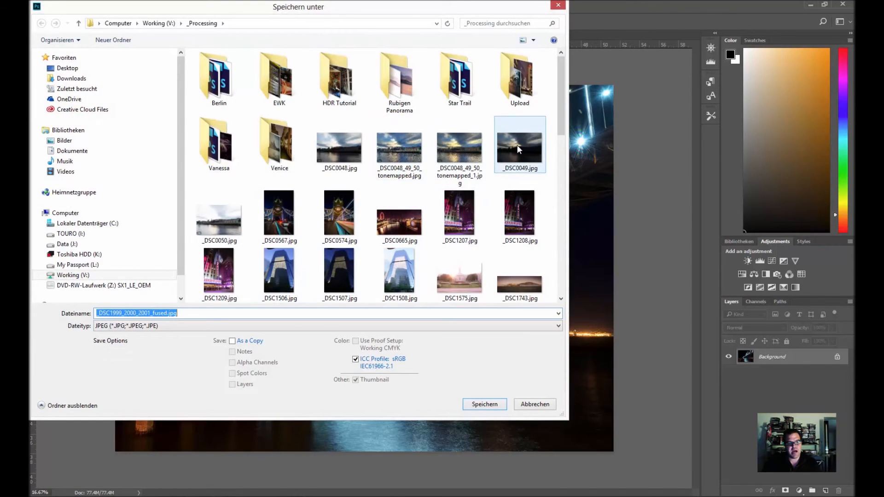
pyautogui.click(157, 327)
pyautogui.click(158, 335)
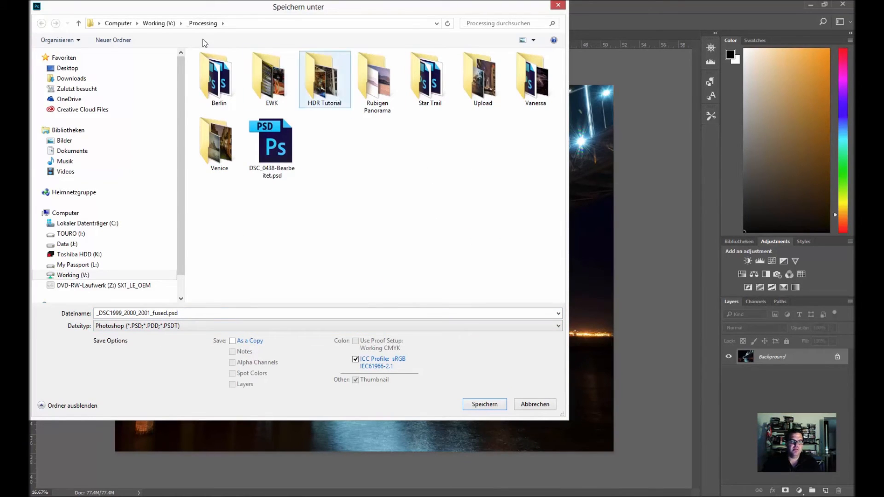
# Set the save location to the PSD folder inside Photos, 2016, 20161005 USA Tour on the Working (V:) drive.
pyautogui.click(161, 23)
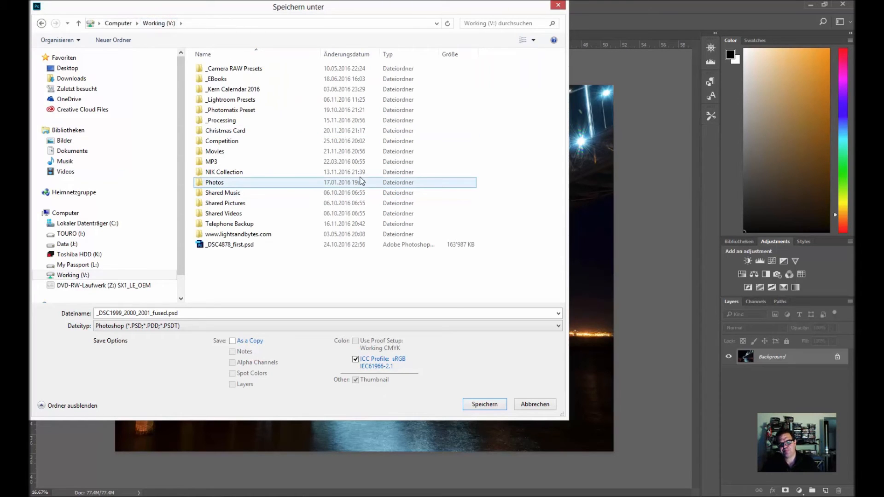
pyautogui.doubleClick(230, 182)
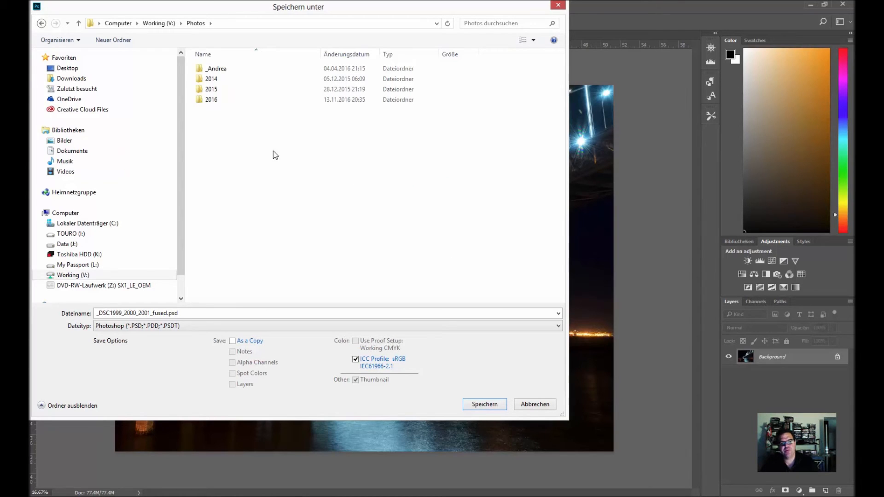
pyautogui.doubleClick(211, 99)
pyautogui.scroll(-5, 490, 202)
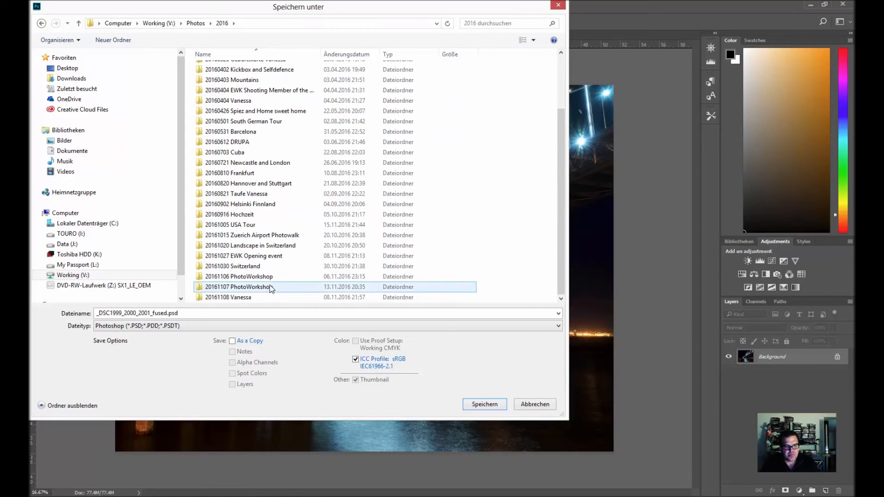
pyautogui.doubleClick(246, 225)
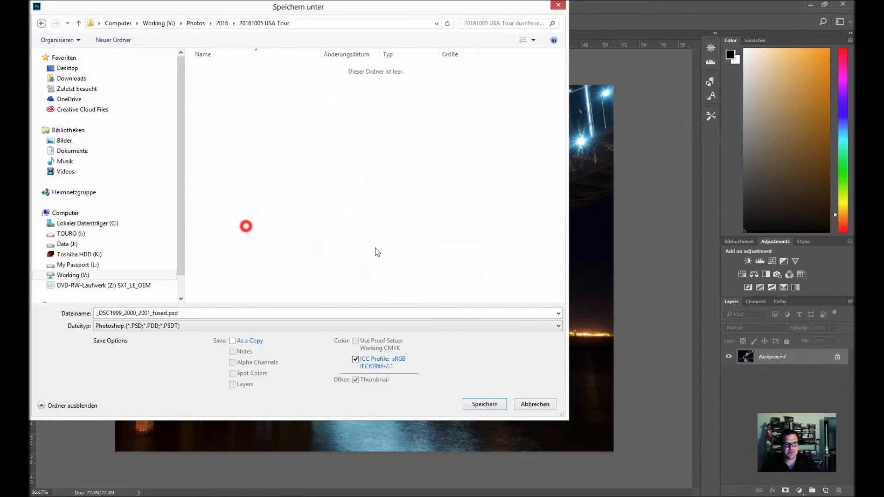
pyautogui.click(216, 80)
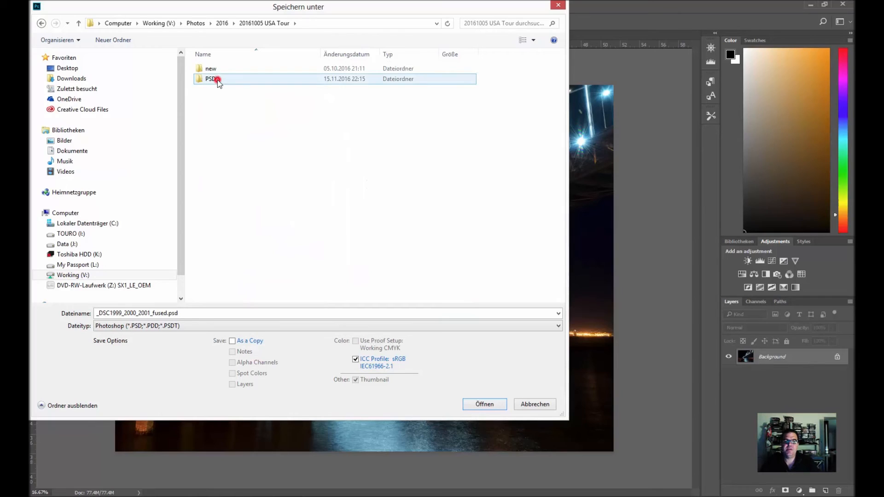
pyautogui.doubleClick(217, 79)
# Shorten the file name to _DSC1999.psd and save the file.
pyautogui.doubleClick(165, 313)
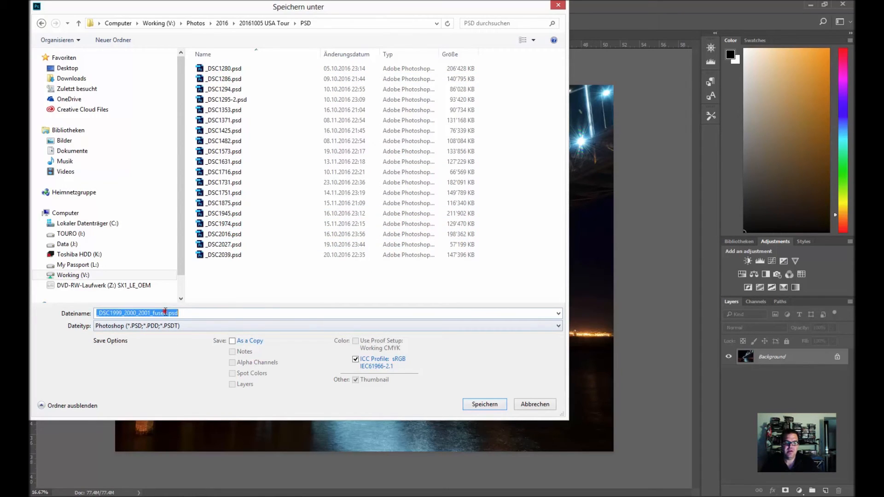
pyautogui.click(166, 313)
pyautogui.press('BackSpace')
pyautogui.press('BackSpace')
pyautogui.press('BackSpace')
pyautogui.press('BackSpace')
pyautogui.press('BackSpace')
pyautogui.press('BackSpace')
pyautogui.press('BackSpace')
pyautogui.press('BackSpace')
pyautogui.press('BackSpace')
pyautogui.press('BackSpace')
pyautogui.press('BackSpace')
pyautogui.press('BackSpace')
pyautogui.press('BackSpace')
pyautogui.press('BackSpace')
pyautogui.press('BackSpace')
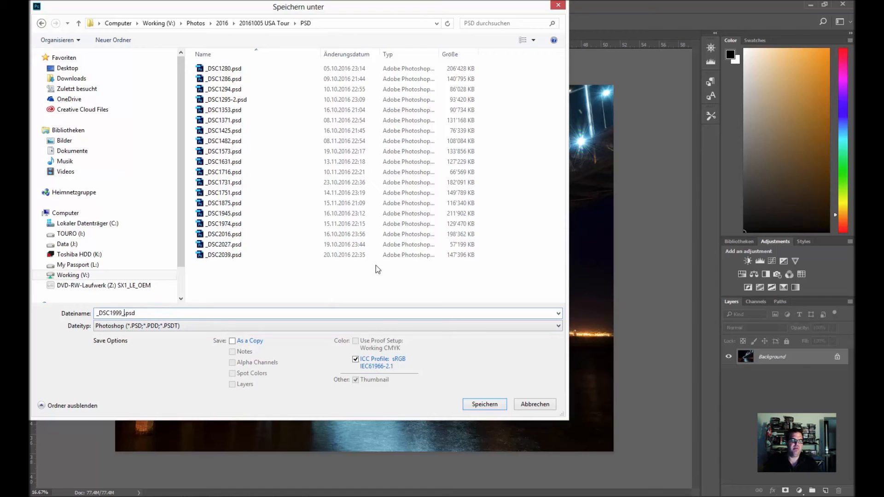
pyautogui.press('BackSpace')
pyautogui.click(492, 405)
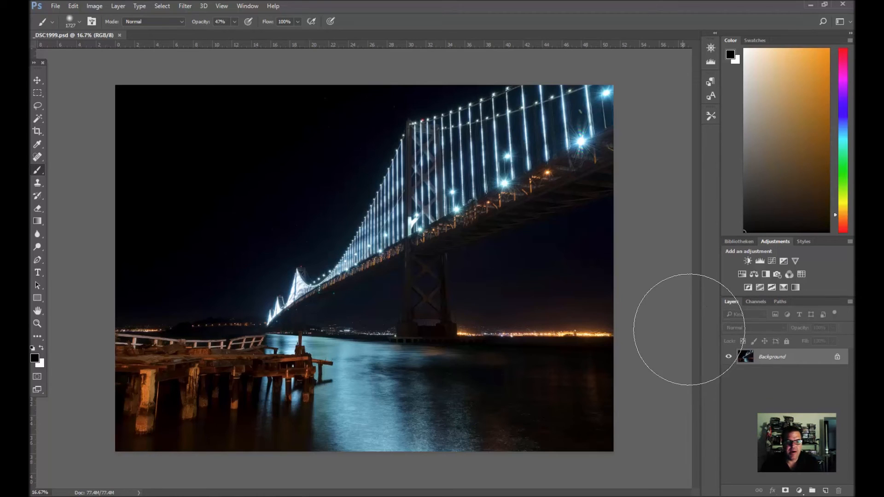
# Start a Save for Web (Legacy) JPEG export and scale the image to 20 percent.
pyautogui.click(57, 8)
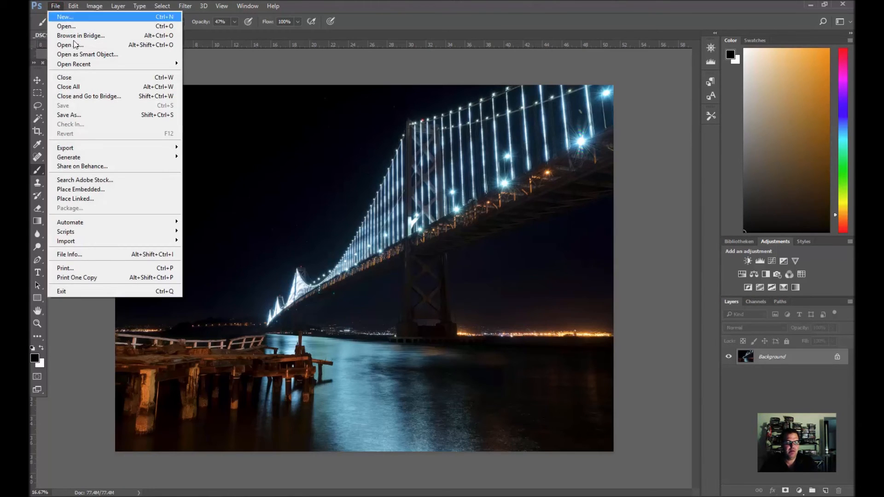
pyautogui.moveTo(108, 148)
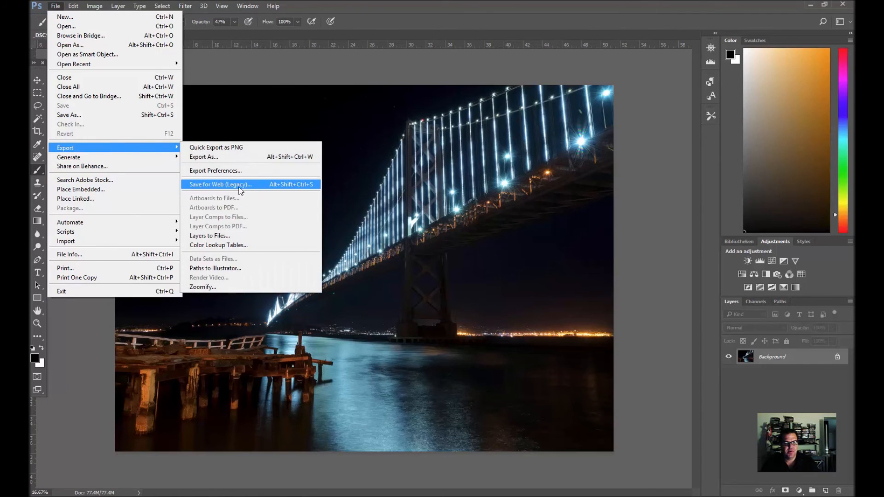
pyautogui.click(236, 186)
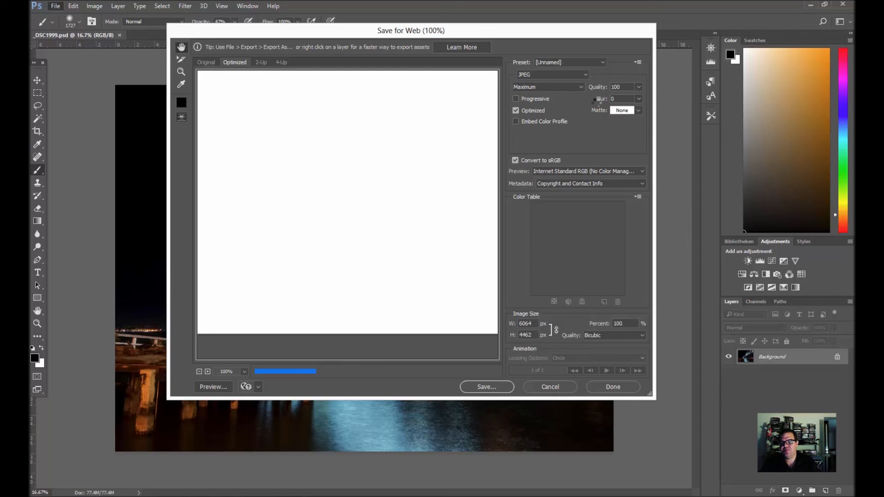
pyautogui.doubleClick(624, 324)
pyautogui.write('20')
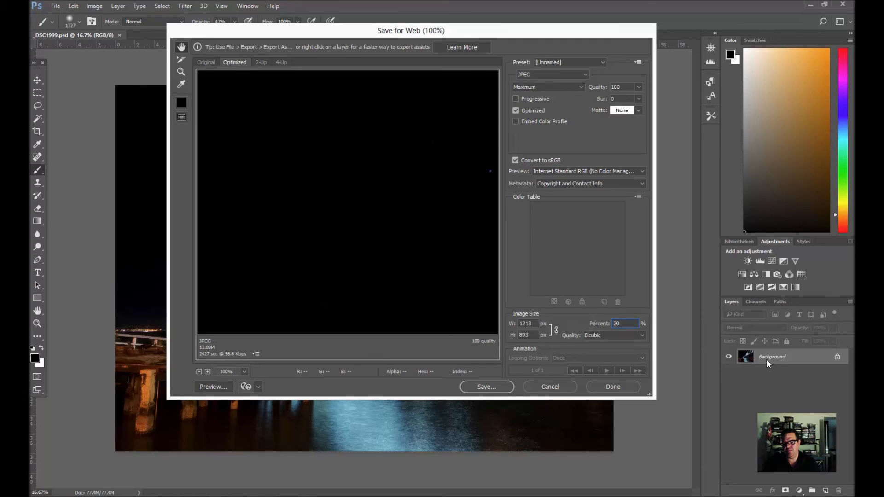
# Save the web export as _DSC1999.jpg in the Upload folder under _Processing.
pyautogui.click(496, 387)
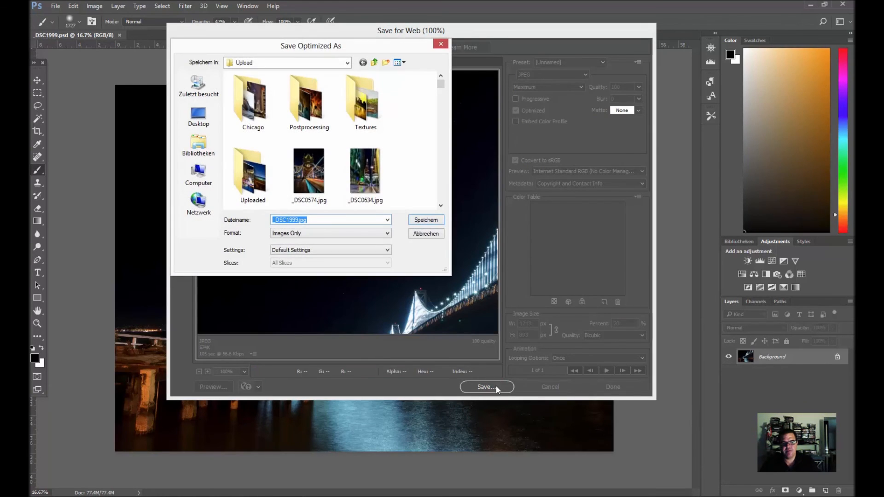
pyautogui.click(292, 63)
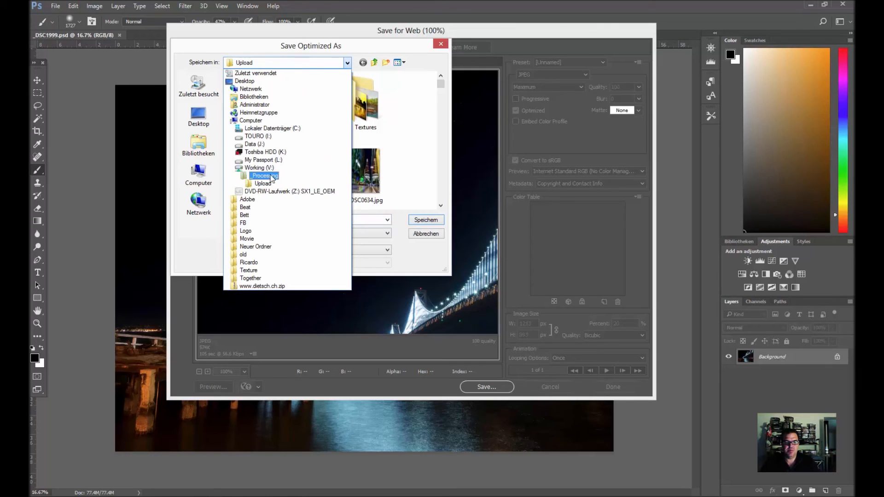
pyautogui.click(264, 183)
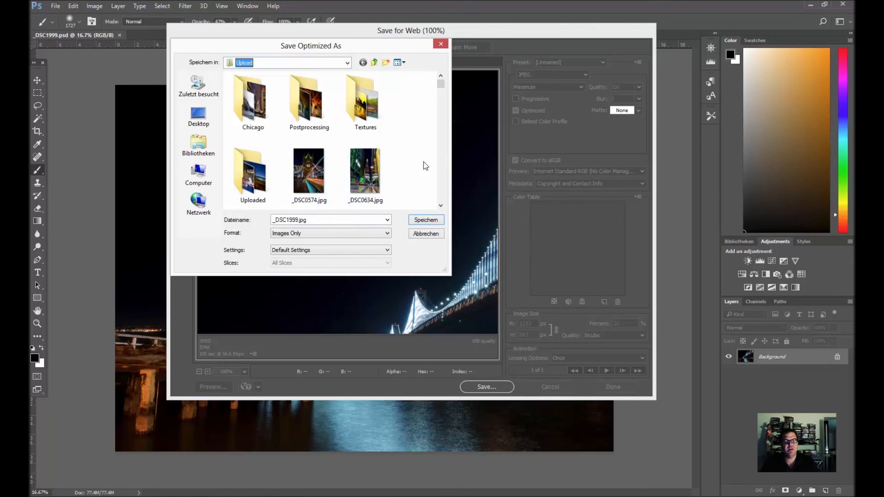
pyautogui.click(427, 220)
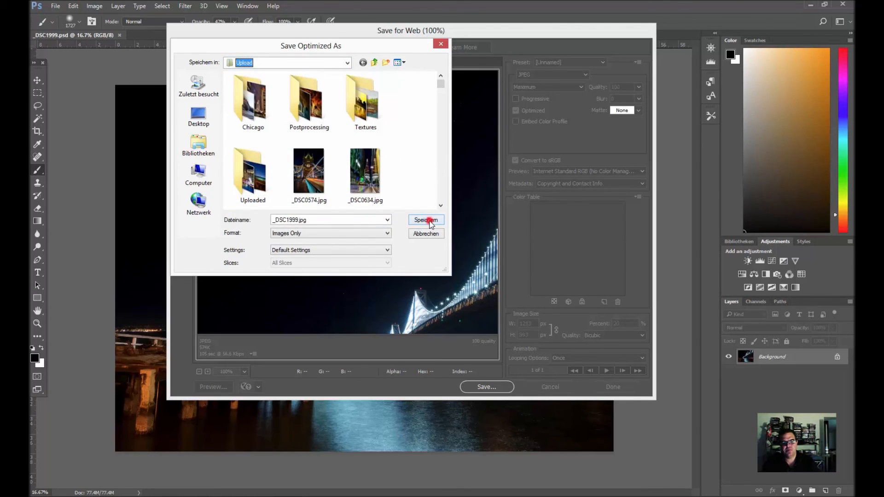